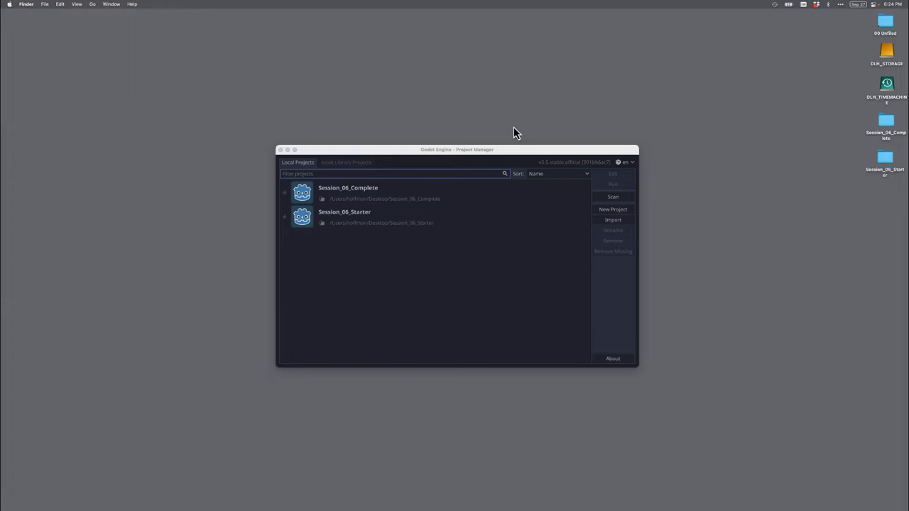
- Open the Session_06_Complete project and examine the Header node with its title label, subtitle label and Back and Next buttons
{"action": "left_click", "coordinate": [471, 152]}
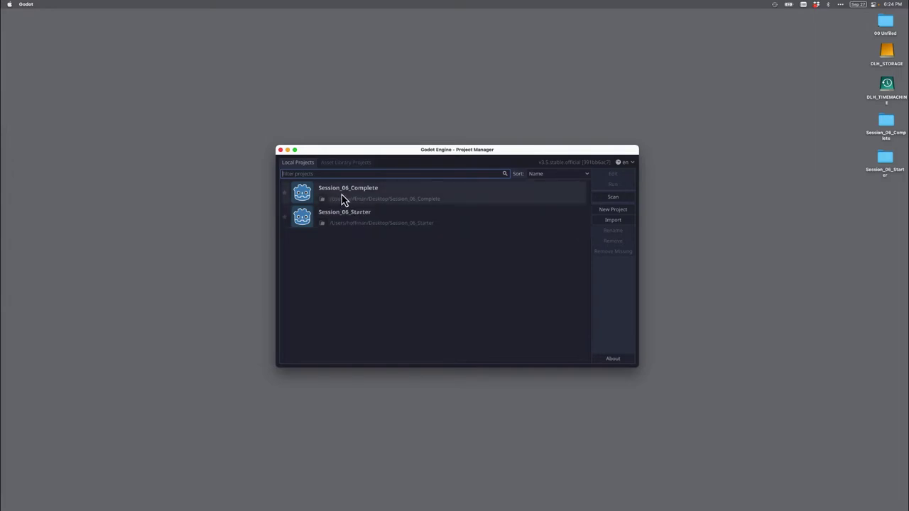
{"action": "double_click", "coordinate": [366, 197]}
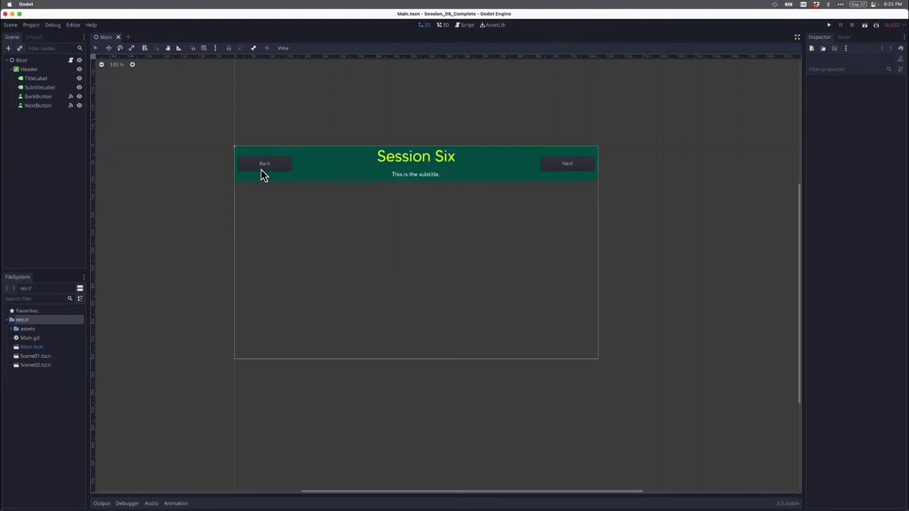
{"action": "left_click", "coordinate": [30, 70]}
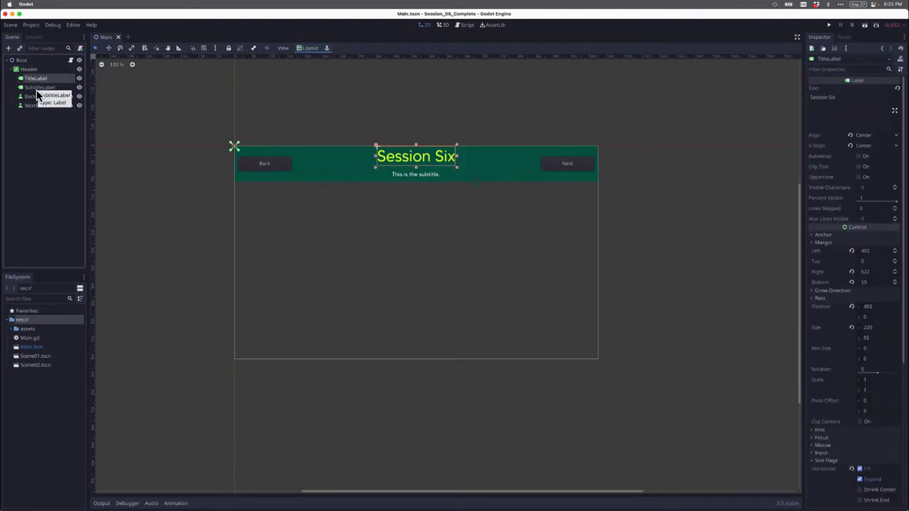
{"action": "left_click", "coordinate": [35, 88]}
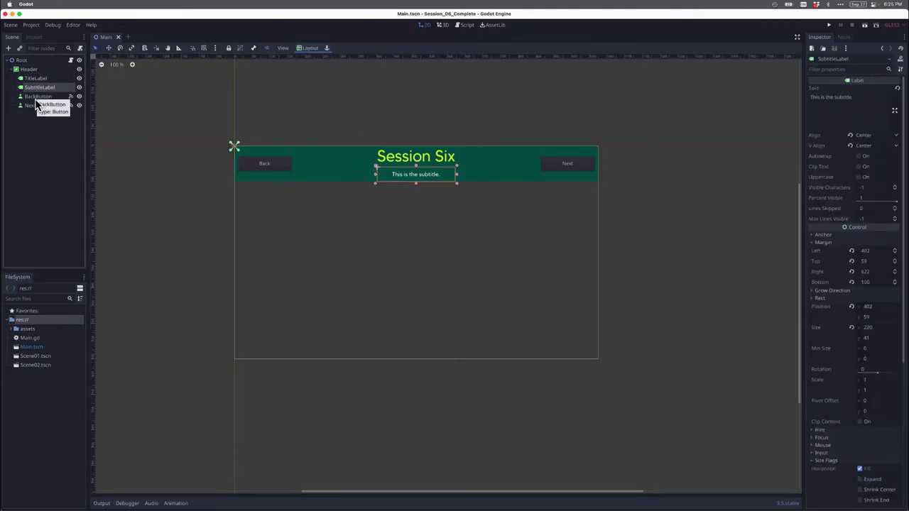
{"action": "left_click", "coordinate": [36, 97]}
{"action": "left_click", "coordinate": [35, 106]}
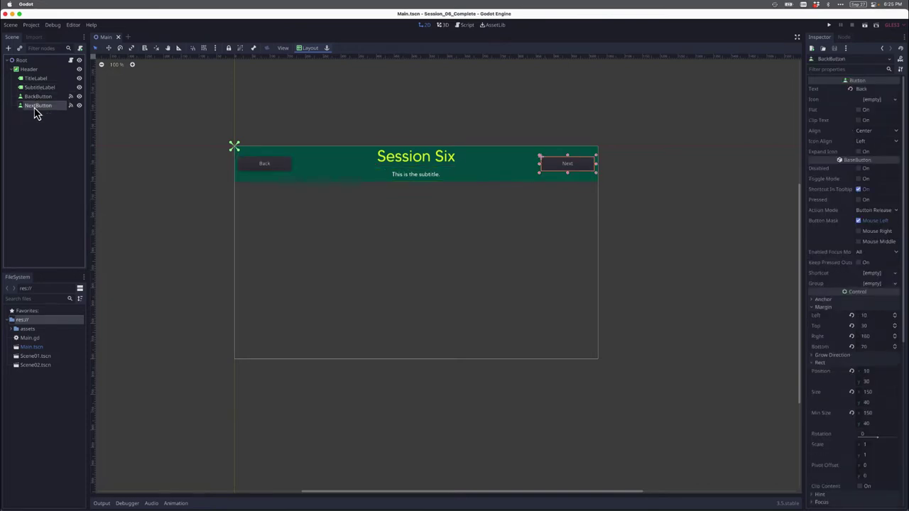
{"action": "left_click", "coordinate": [30, 71]}
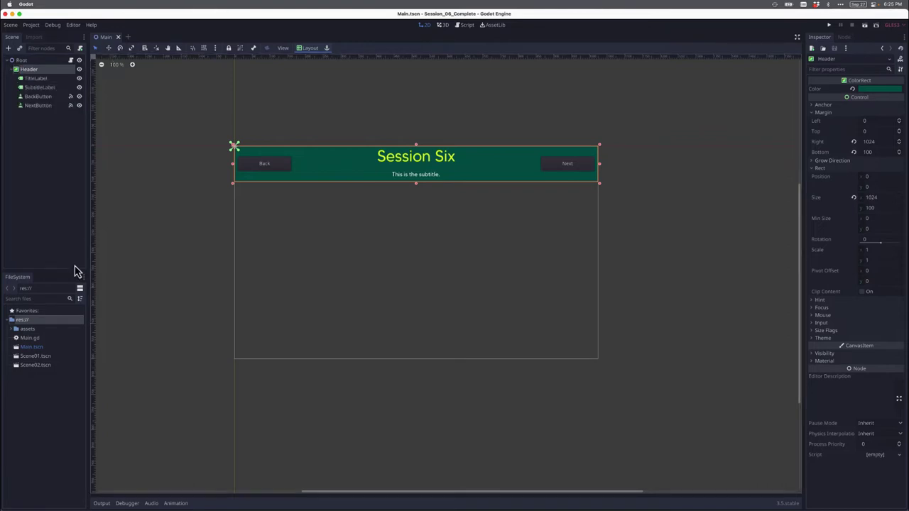
- Examine Scene01.tscn and Scene02.tscn, including the second scene's ColorRect and Label, and close both scenes
{"action": "left_click", "coordinate": [40, 356]}
{"action": "left_click", "coordinate": [39, 365]}
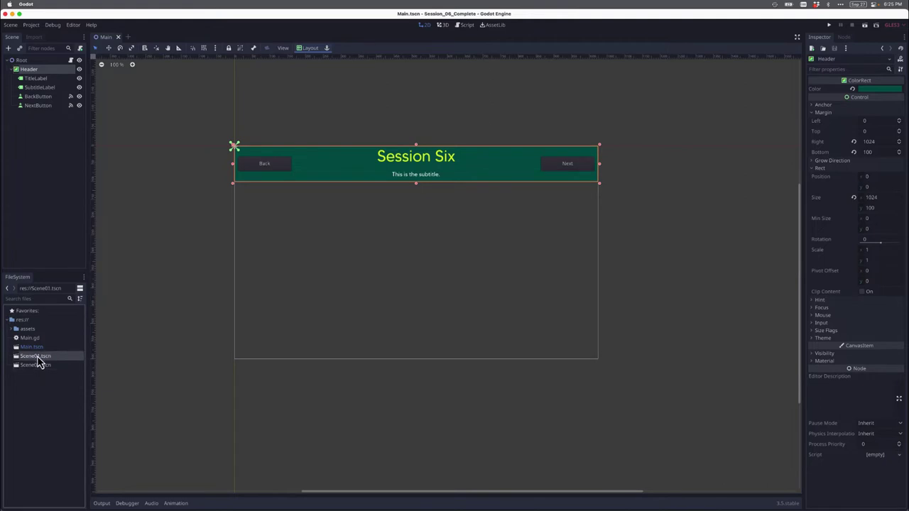
{"action": "left_click", "coordinate": [29, 358]}
{"action": "double_click", "coordinate": [30, 358]}
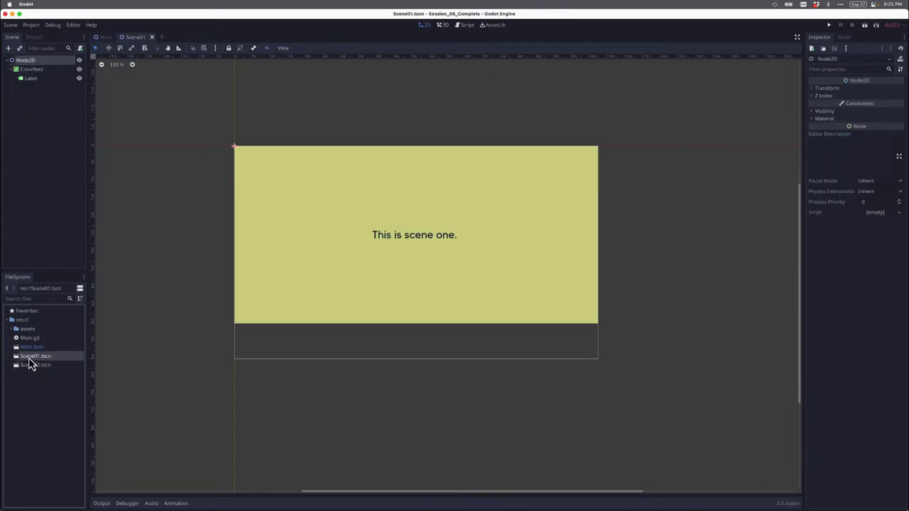
{"action": "double_click", "coordinate": [30, 365]}
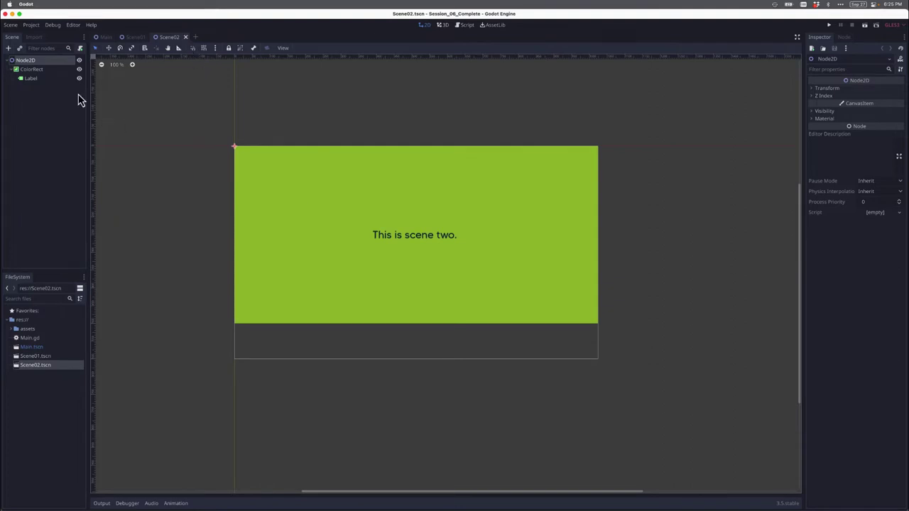
{"action": "left_click", "coordinate": [30, 71]}
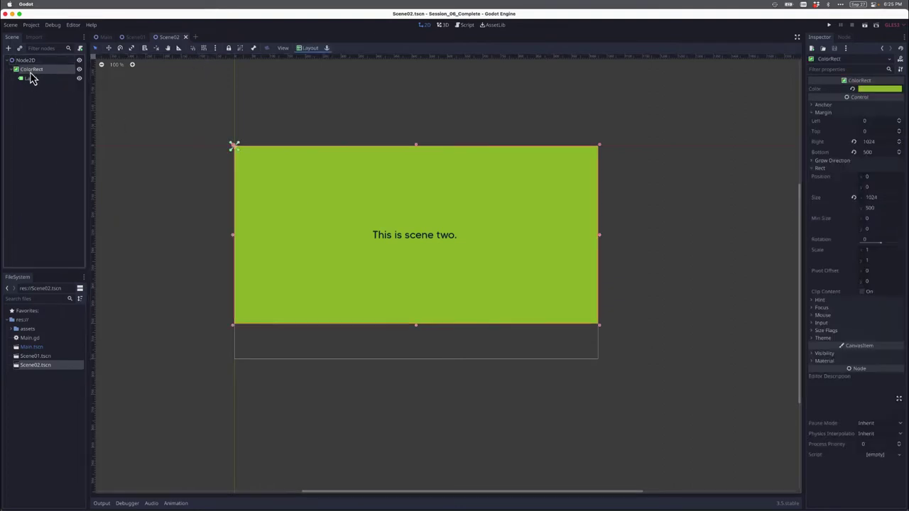
{"action": "left_click", "coordinate": [32, 79]}
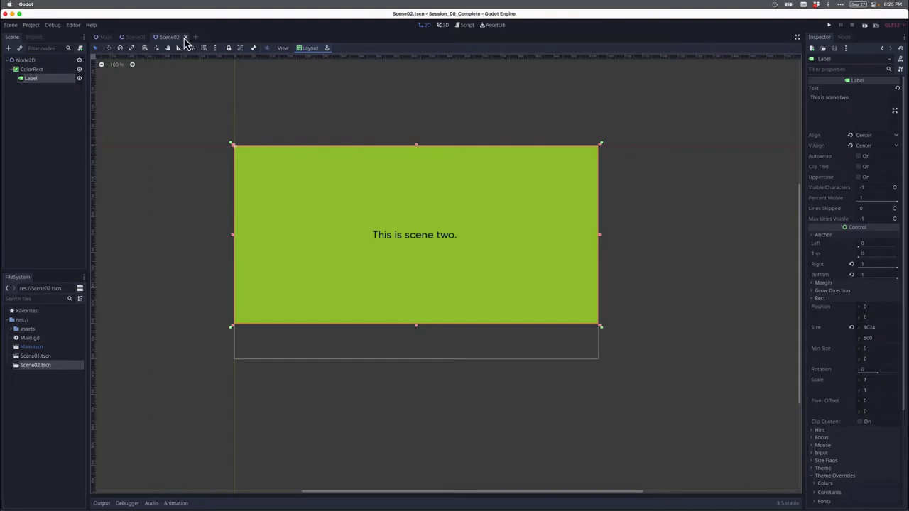
{"action": "left_click", "coordinate": [185, 37]}
{"action": "left_click", "coordinate": [152, 38]}
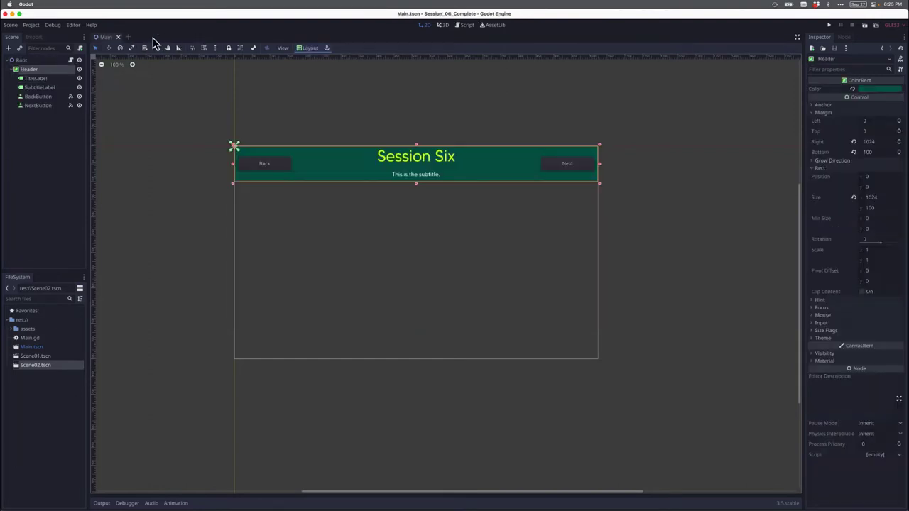
- Run the completed project, test switching between the two scenes with Next and Back, and close the game window
{"action": "left_click", "coordinate": [829, 24]}
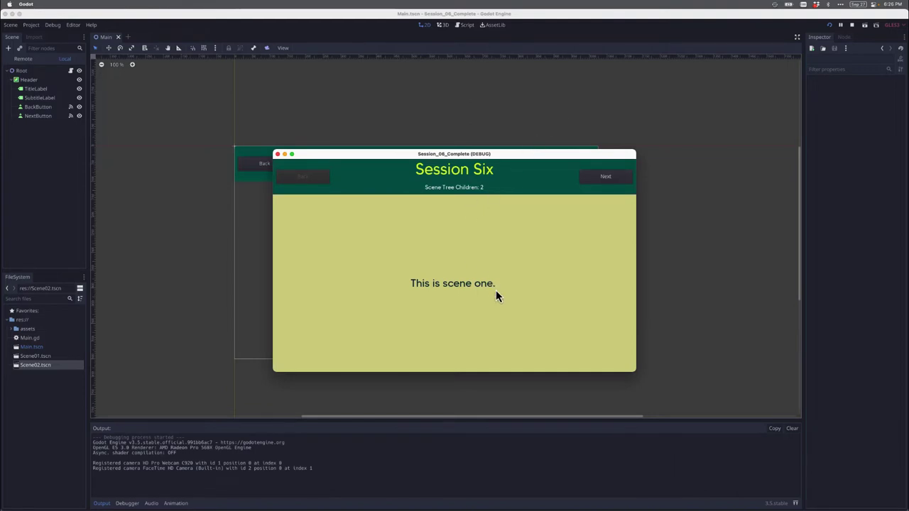
{"action": "left_click_drag", "start_coordinate": [373, 162], "coordinate": [338, 155]}
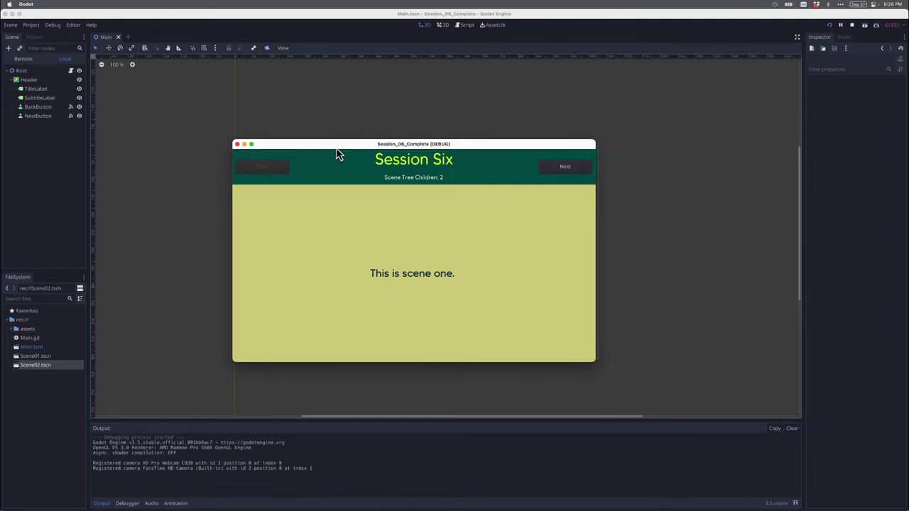
{"action": "left_click", "coordinate": [558, 174]}
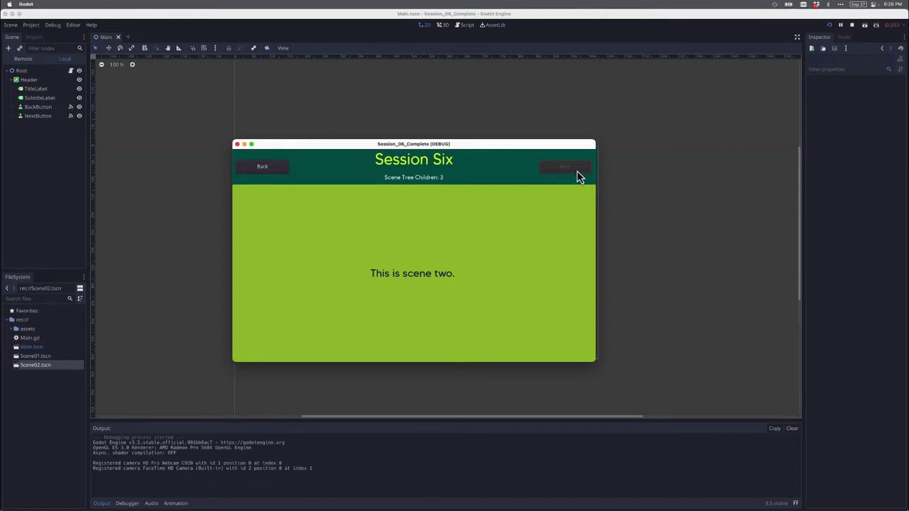
{"action": "left_click", "coordinate": [262, 170]}
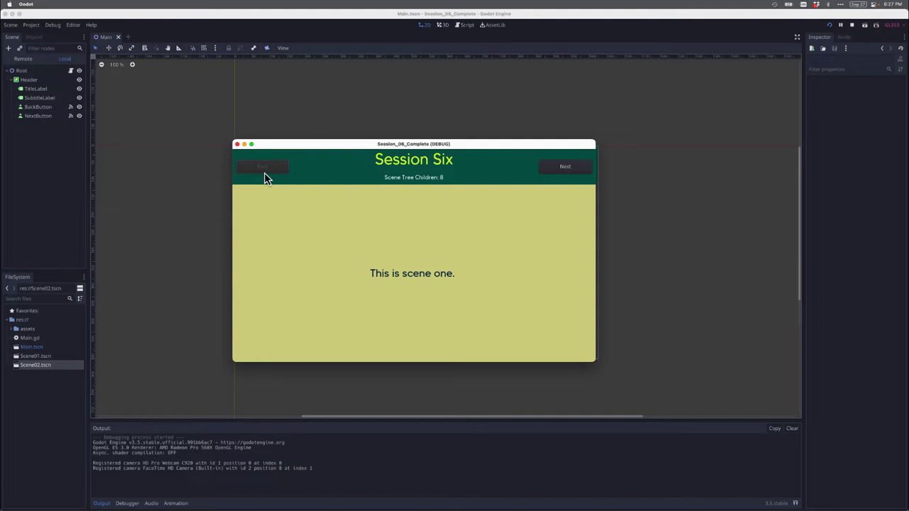
{"action": "left_click", "coordinate": [238, 146]}
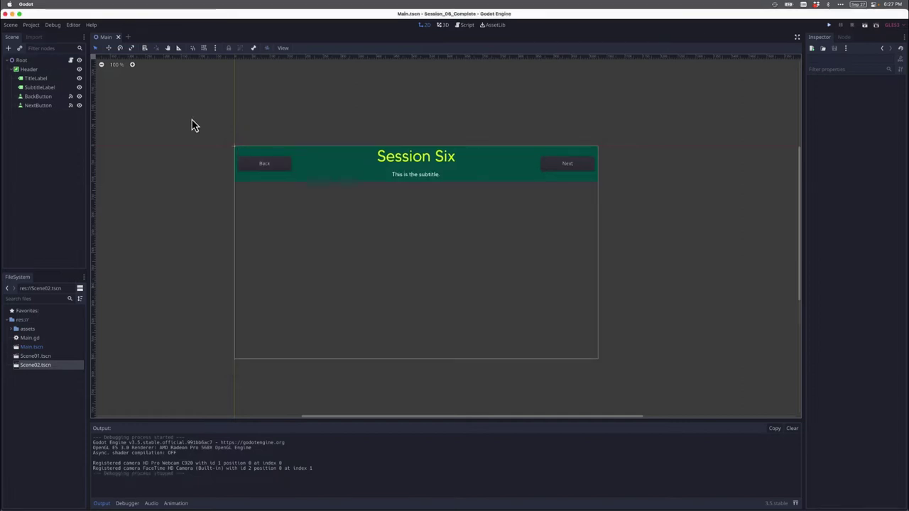
- Quit to the project list and open the Session_06_Starter project, checking its Scene01.tscn and Scene02.tscn files
{"action": "left_click", "coordinate": [31, 26]}
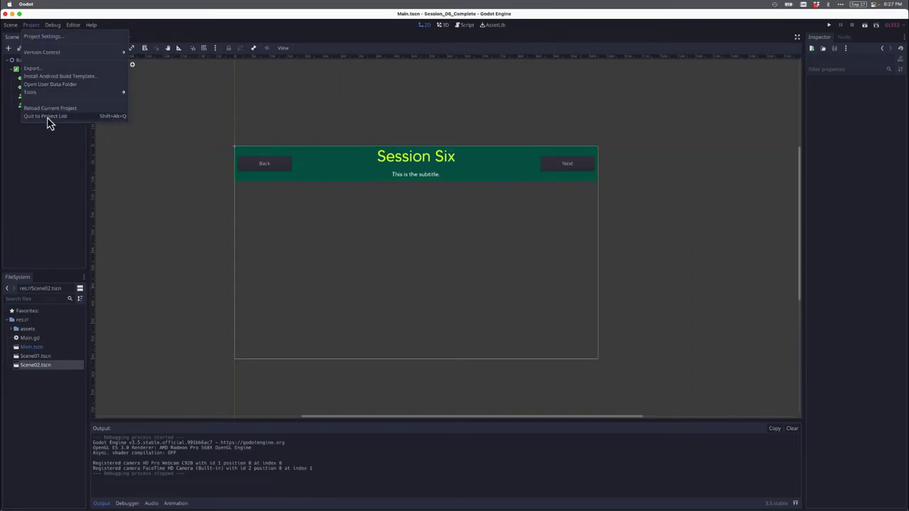
{"action": "left_click", "coordinate": [47, 116]}
{"action": "left_click", "coordinate": [473, 274]}
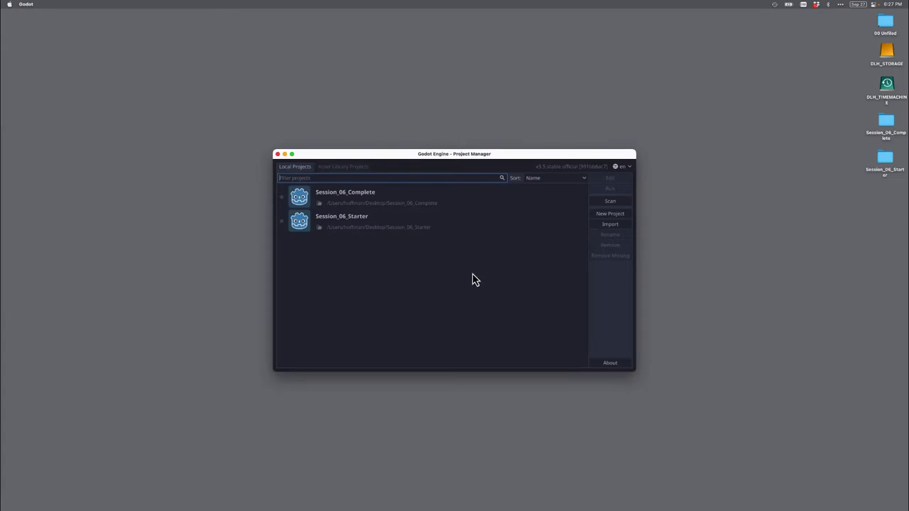
{"action": "double_click", "coordinate": [342, 226]}
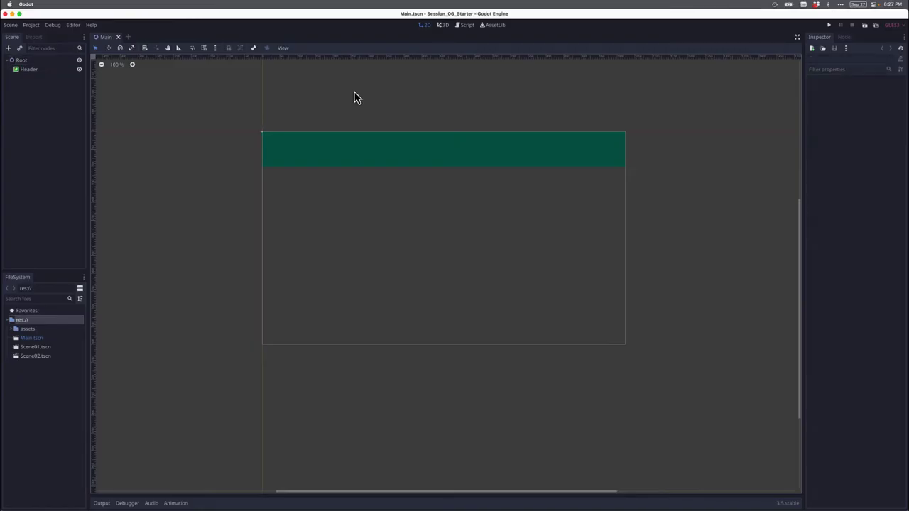
{"action": "left_click", "coordinate": [47, 347]}
{"action": "left_click", "coordinate": [41, 357]}
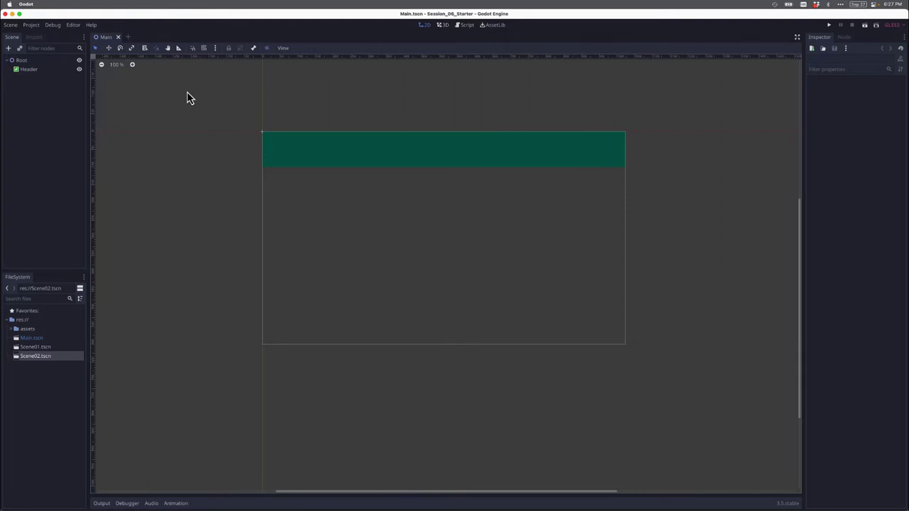
- Add a Label child node to the Header node and rename it TitleLabel
{"action": "left_click", "coordinate": [30, 70]}
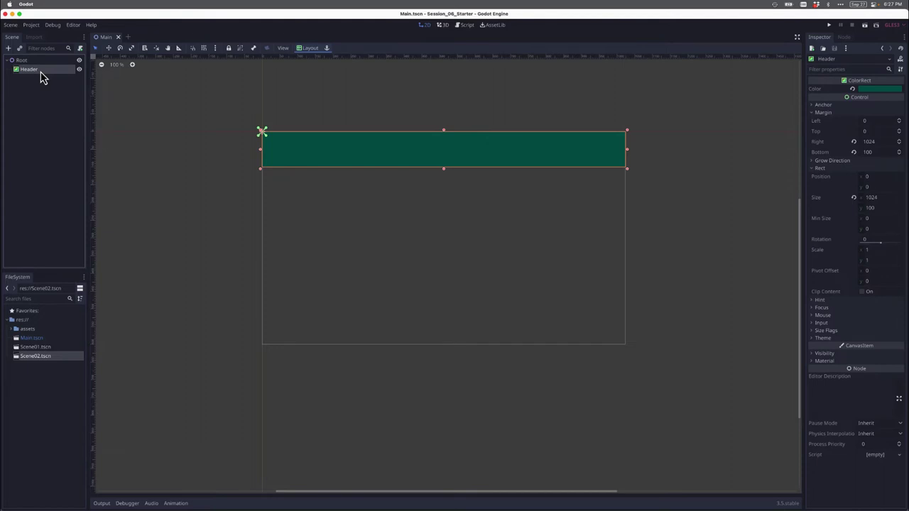
{"action": "right_click", "coordinate": [41, 75]}
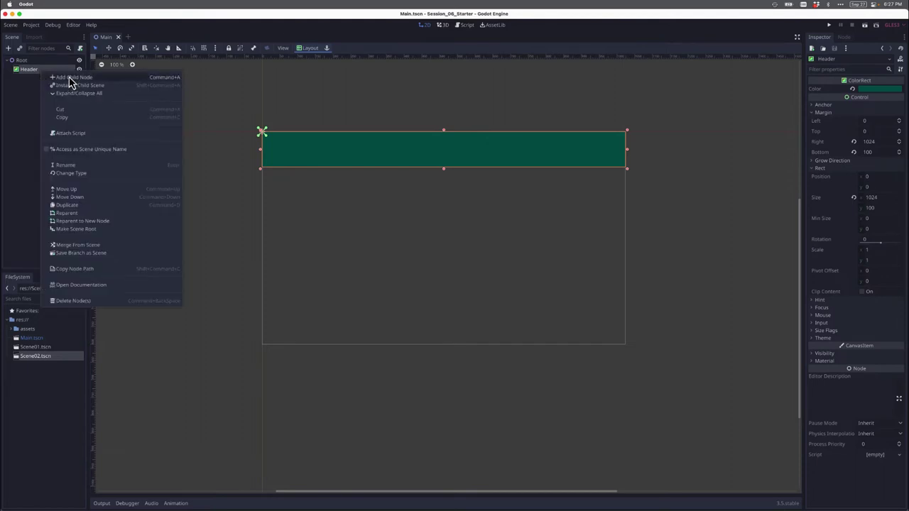
{"action": "left_click", "coordinate": [71, 77]}
{"action": "type", "text": "Label"}
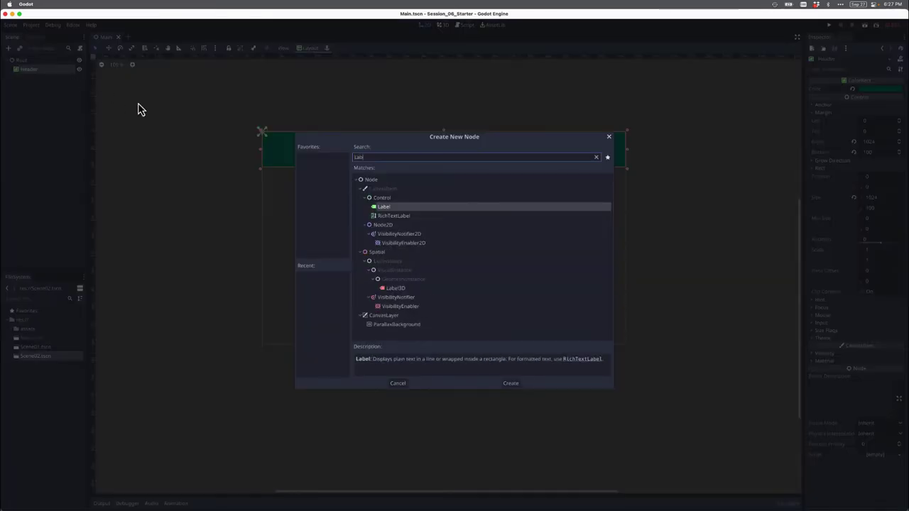
{"action": "key", "text": "Return"}
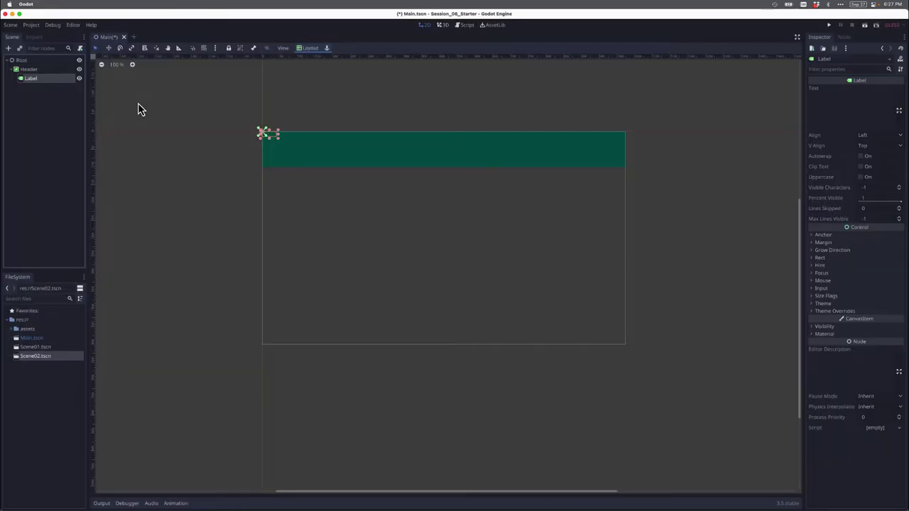
{"action": "right_click", "coordinate": [44, 85]}
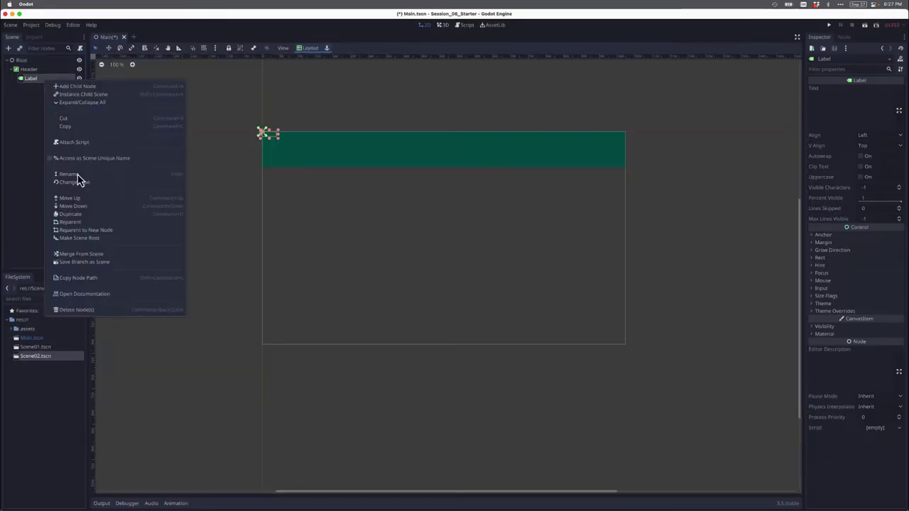
{"action": "left_click", "coordinate": [78, 179]}
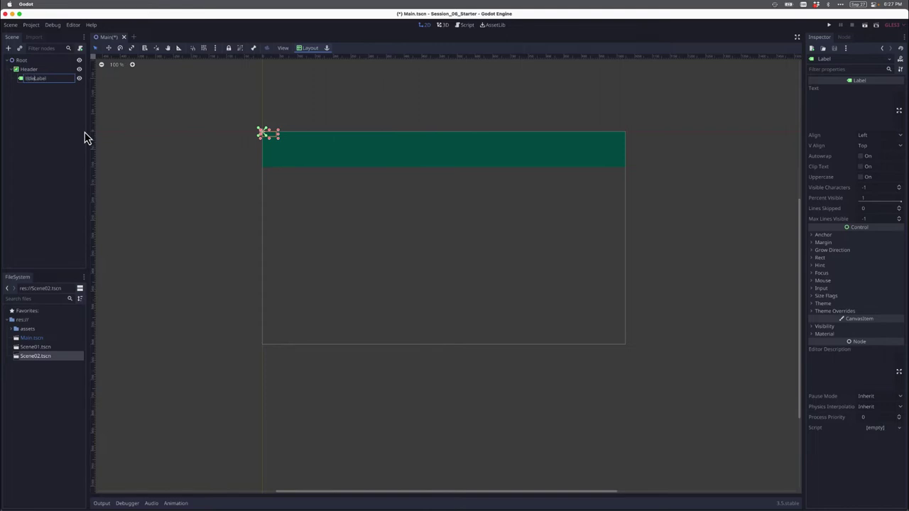
{"action": "key", "text": "Return"}
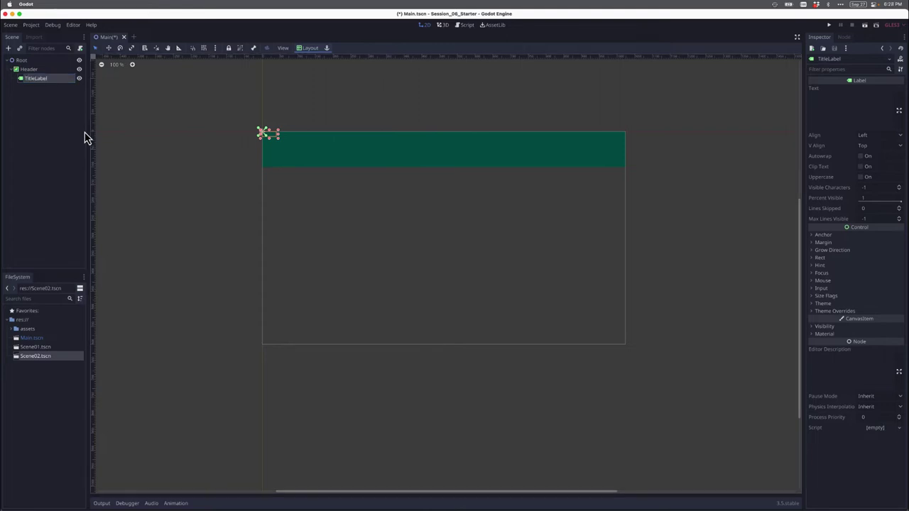
- Set the TitleLabel's text to "Session 06"
{"action": "left_click", "coordinate": [835, 103]}
{"action": "type", "text": "Sow"}
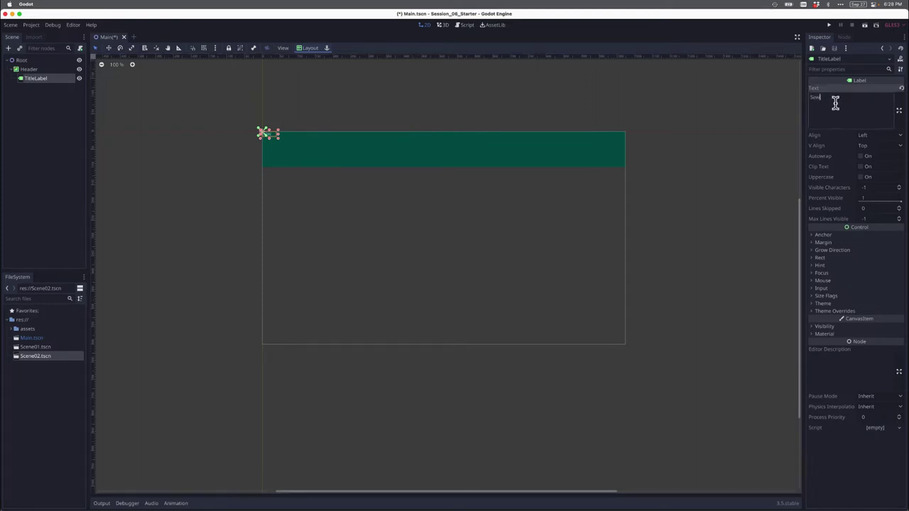
{"action": "type", "text": "ion 06"}
{"action": "left_click", "coordinate": [644, 164]}
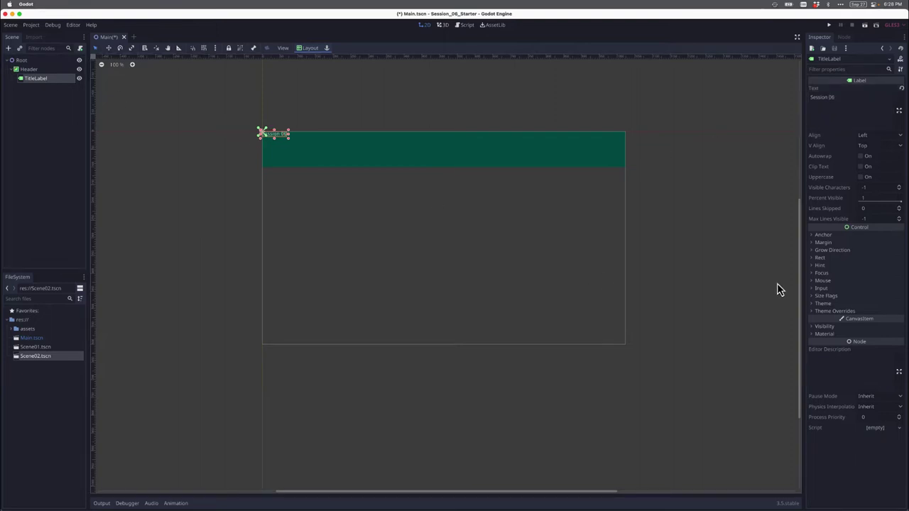
- Assign a new DynamicFont as the TitleLabel's font theme override and expand its properties
{"action": "left_click", "coordinate": [811, 312]}
{"action": "left_click", "coordinate": [815, 339]}
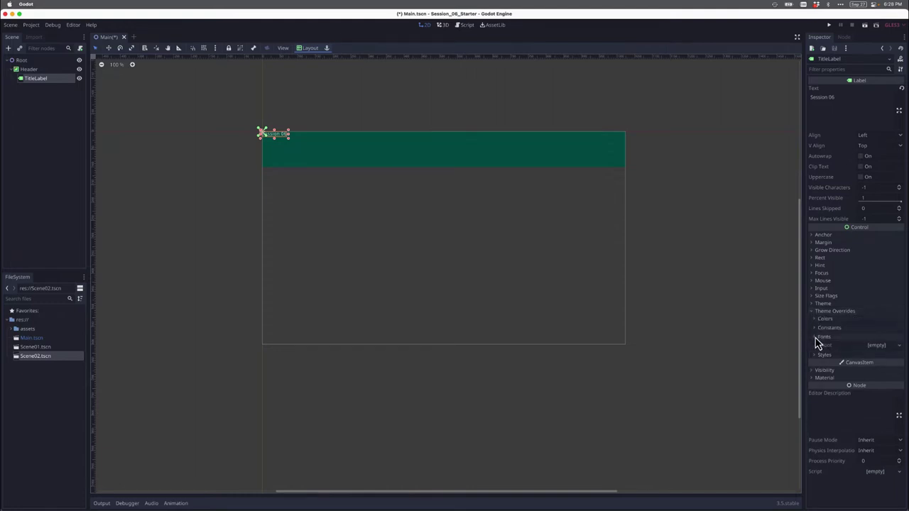
{"action": "left_click", "coordinate": [879, 346]}
{"action": "left_click", "coordinate": [881, 365]}
{"action": "left_click", "coordinate": [876, 346]}
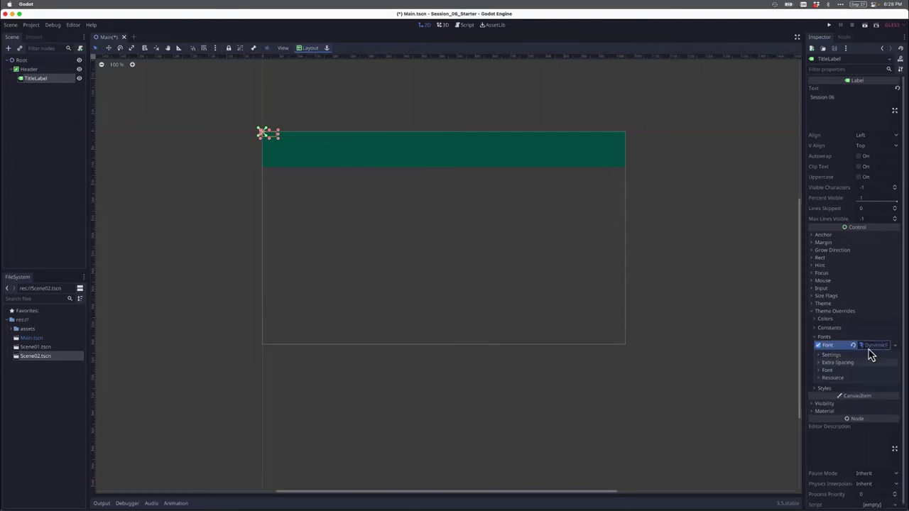
- Load assets/fonts/MADE TOMMY Regular_PERSONAL USE.otf as the font data of the TitleLabel's dynamic font
{"action": "left_click", "coordinate": [826, 370]}
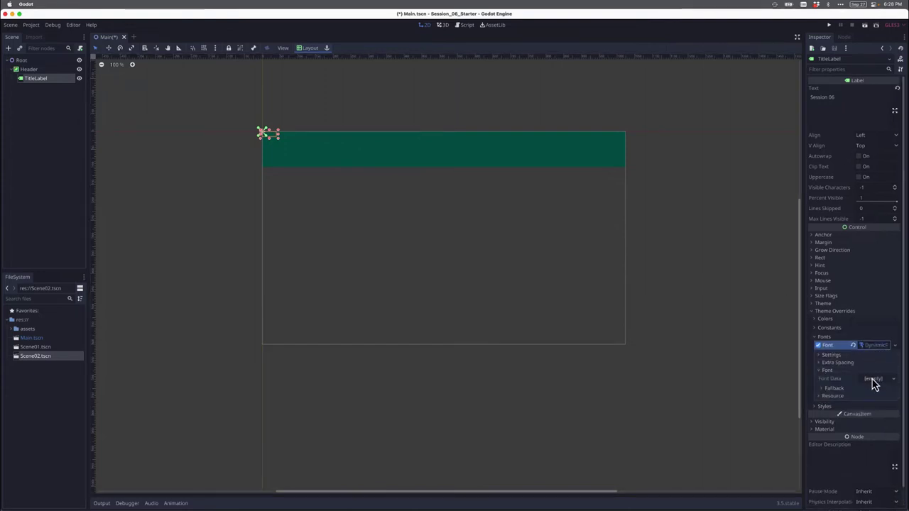
{"action": "left_click", "coordinate": [873, 381]}
{"action": "left_click", "coordinate": [869, 407]}
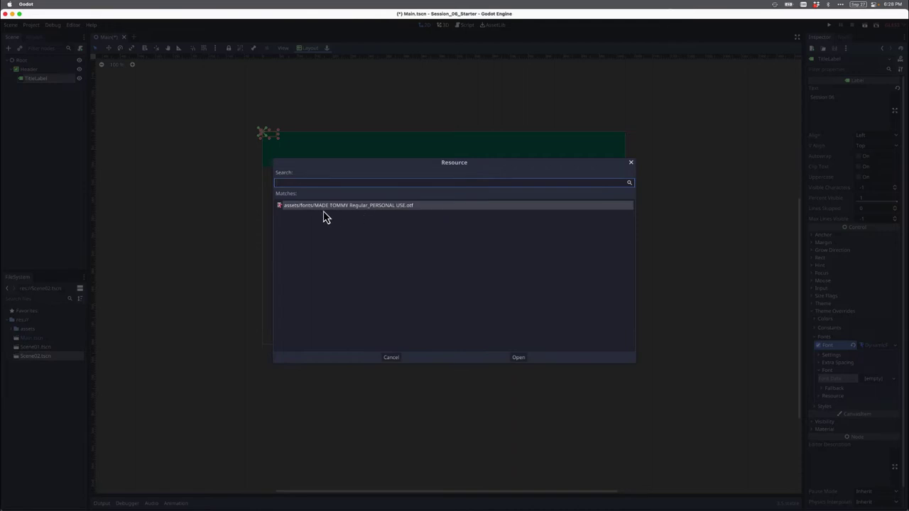
{"action": "left_click", "coordinate": [519, 361]}
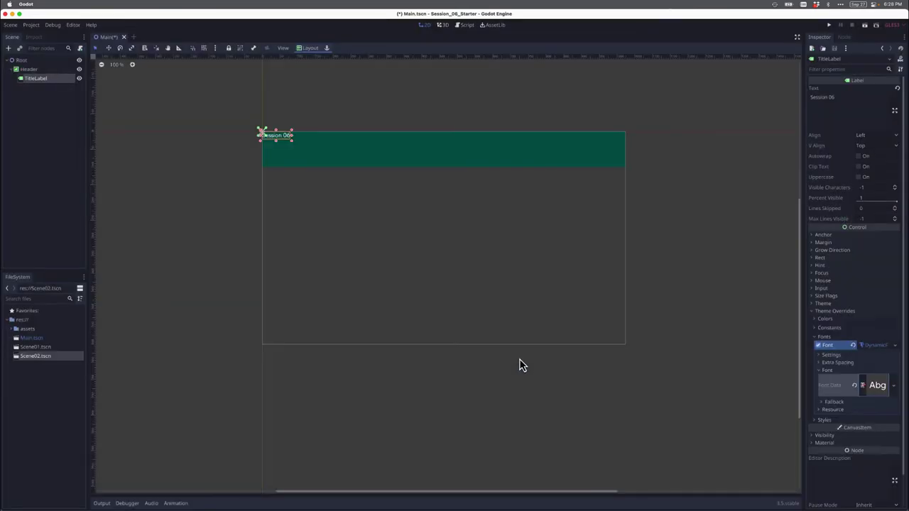
- Set the font size of the TitleLabel's dynamic font to 30
{"action": "left_click", "coordinate": [821, 355]}
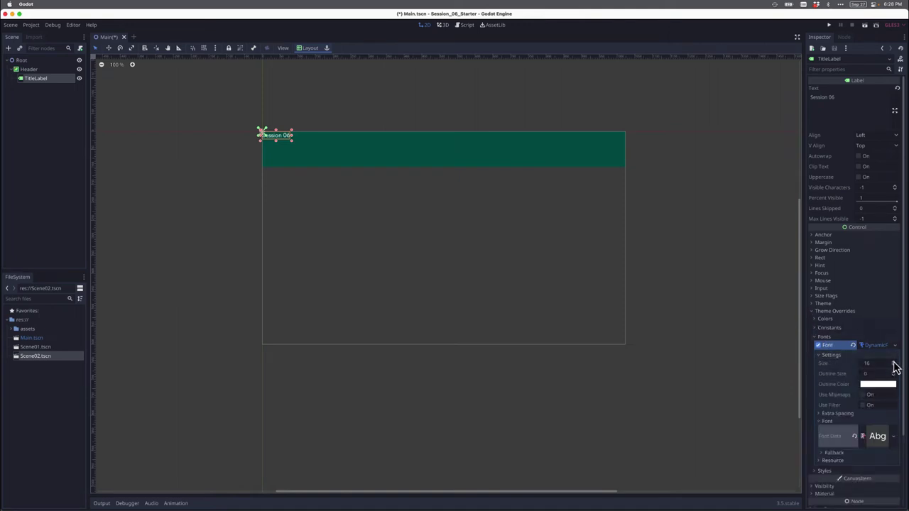
{"action": "left_click_drag", "start_coordinate": [895, 365], "coordinate": [895, 367]}
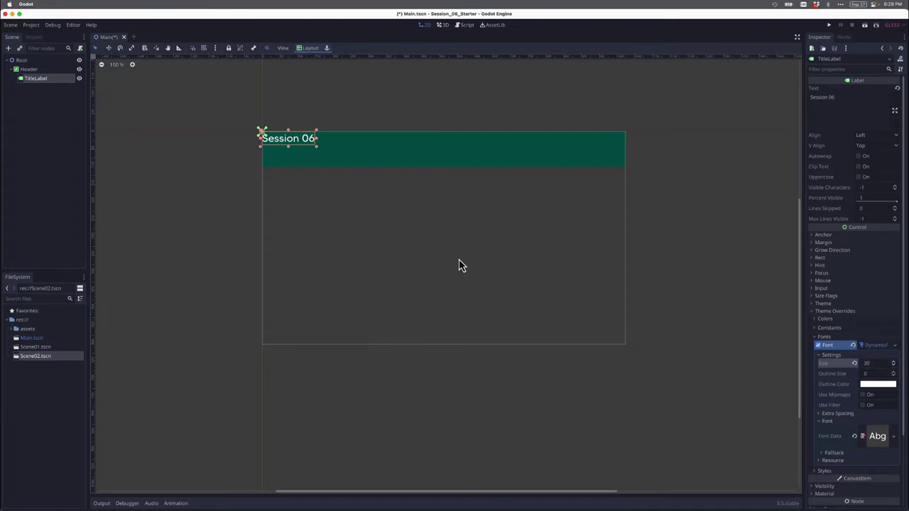
- Add a second Label child node to the Header node and rename it SubtitleLabel
{"action": "left_click", "coordinate": [124, 89]}
{"action": "left_click", "coordinate": [48, 72]}
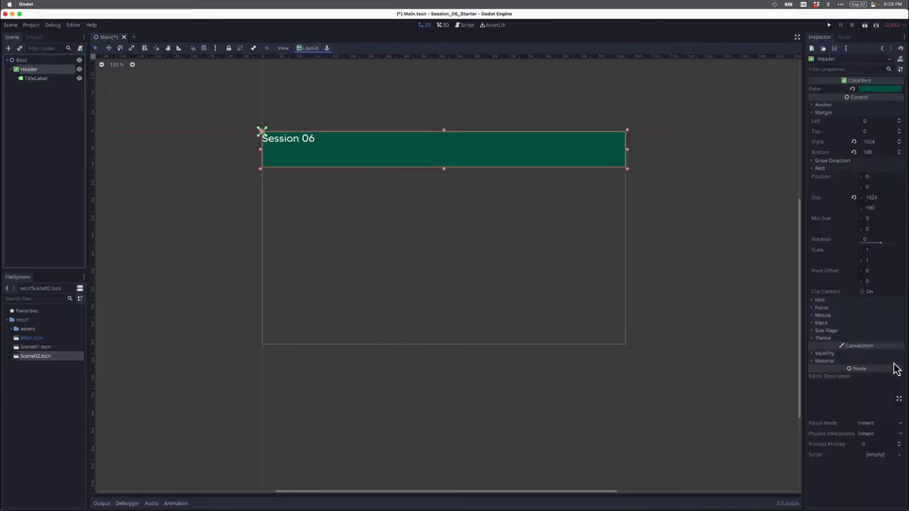
{"action": "right_click", "coordinate": [49, 74]}
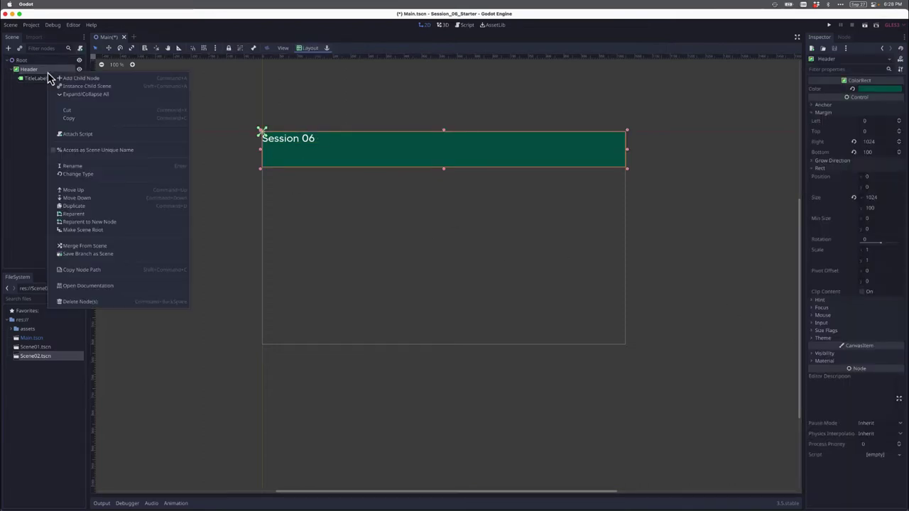
{"action": "left_click", "coordinate": [71, 83]}
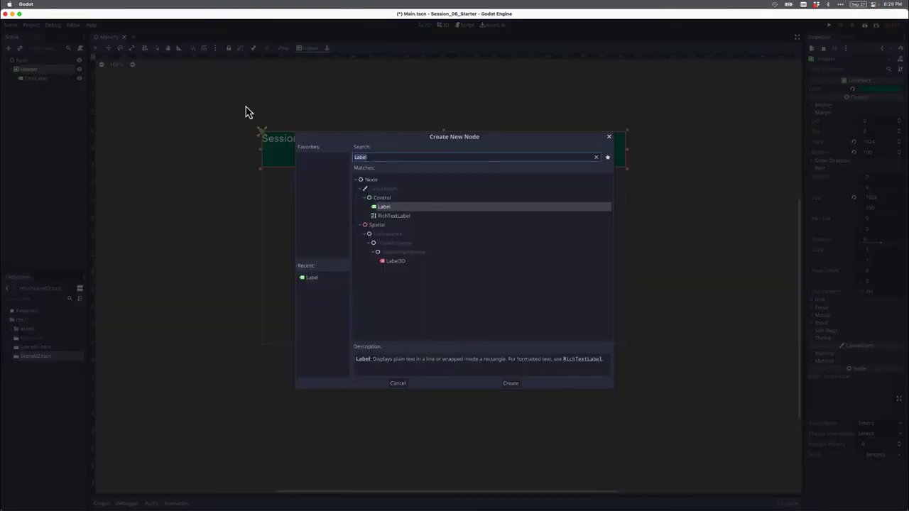
{"action": "left_click", "coordinate": [511, 384]}
{"action": "right_click", "coordinate": [34, 88]}
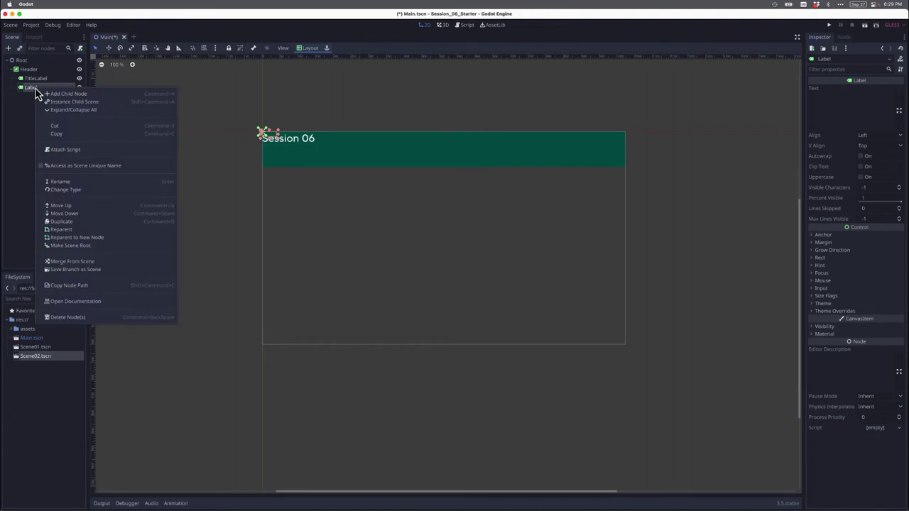
{"action": "left_click", "coordinate": [67, 182]}
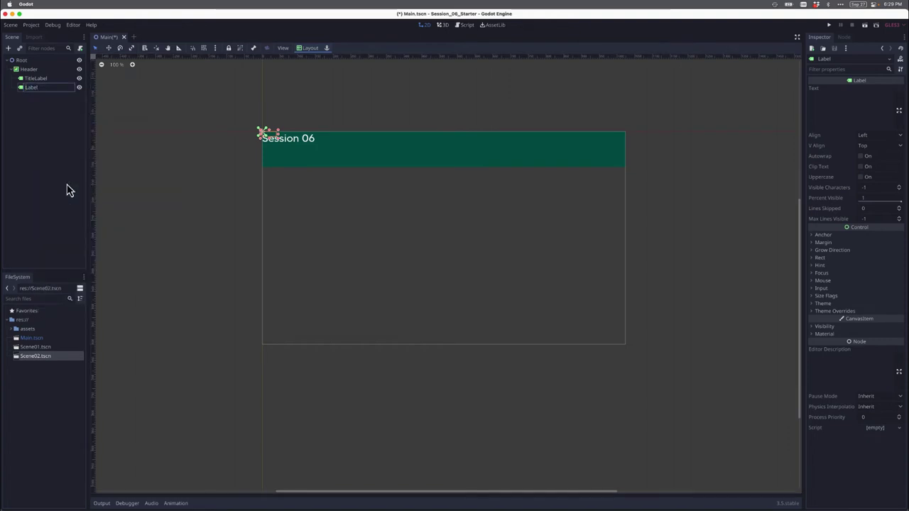
{"action": "type", "text": "Sub"}
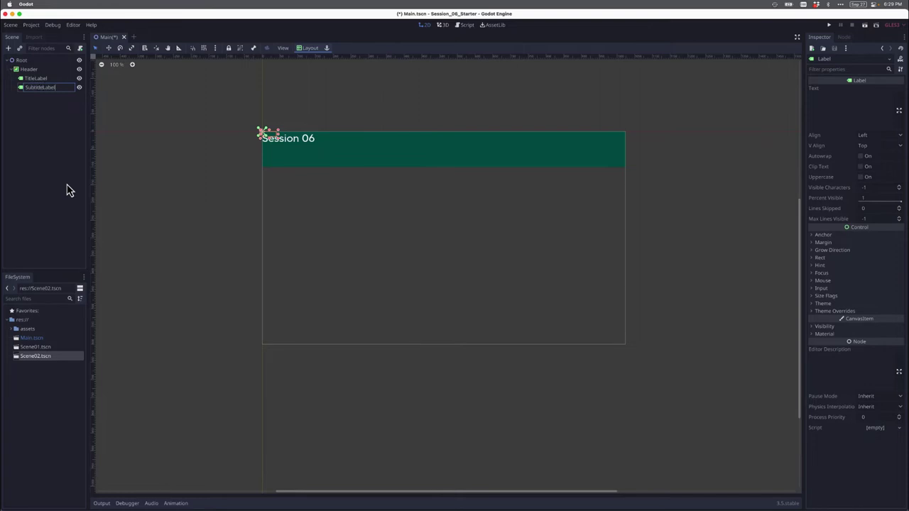
{"action": "type", "text": "title"}
{"action": "key", "text": "Return"}
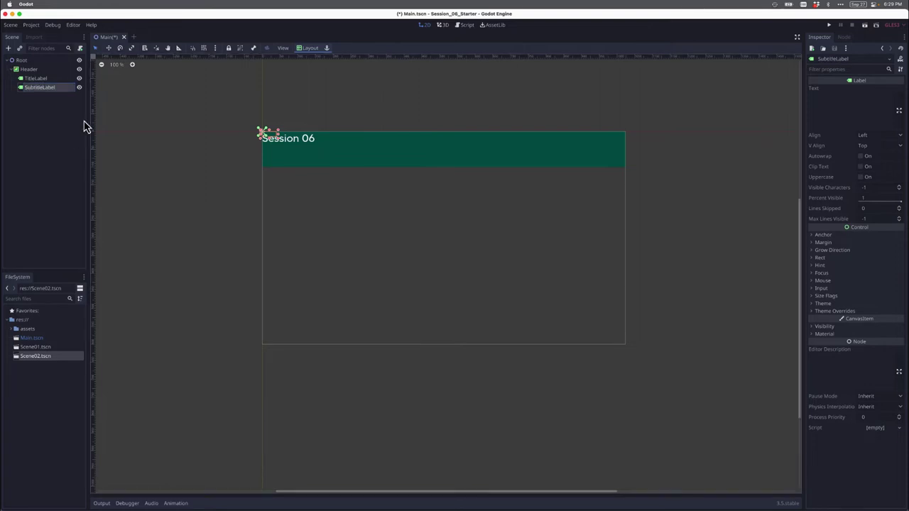
- Assign a new DynamicFont as the SubtitleLabel's font theme override
{"action": "left_click", "coordinate": [162, 115]}
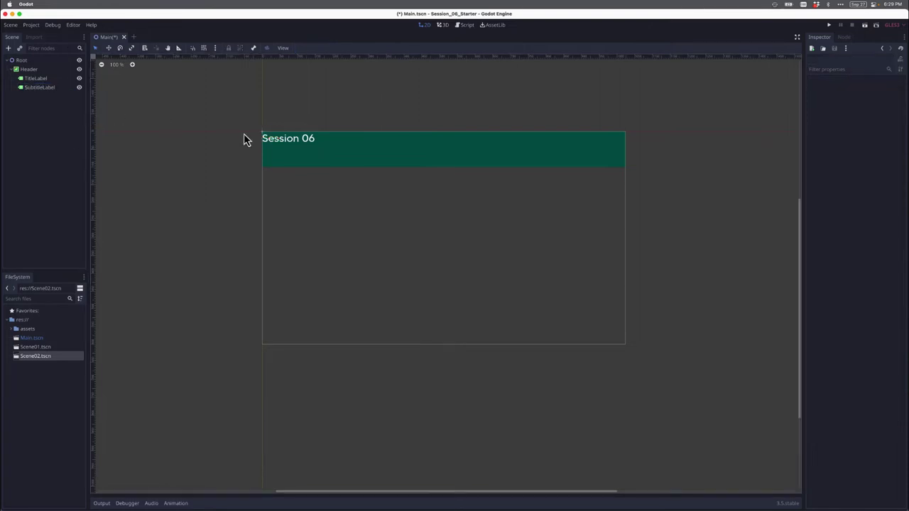
{"action": "left_click", "coordinate": [41, 88]}
{"action": "left_click", "coordinate": [815, 312]}
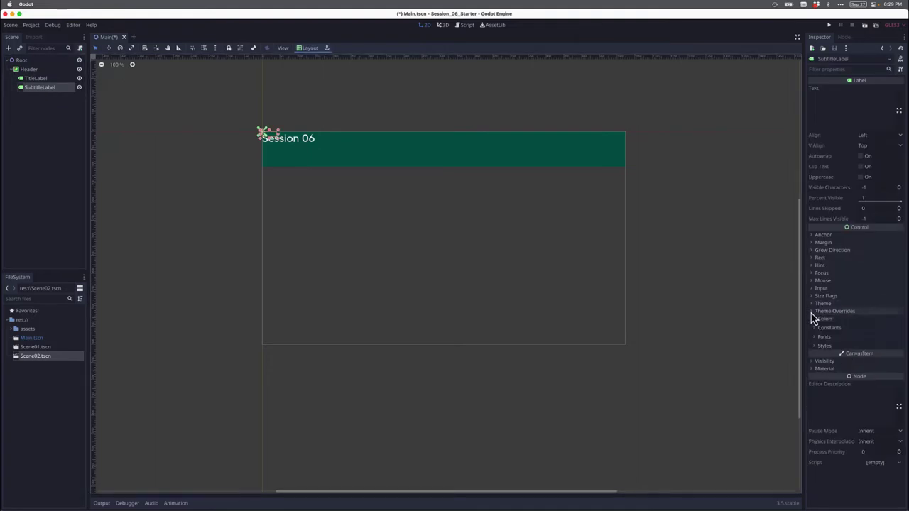
{"action": "left_click", "coordinate": [822, 337]}
{"action": "left_click", "coordinate": [880, 346]}
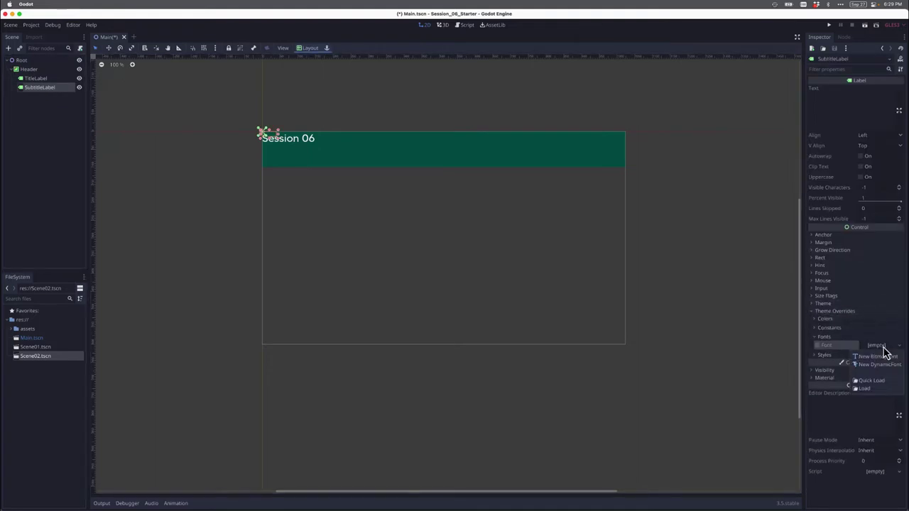
{"action": "left_click", "coordinate": [881, 369]}
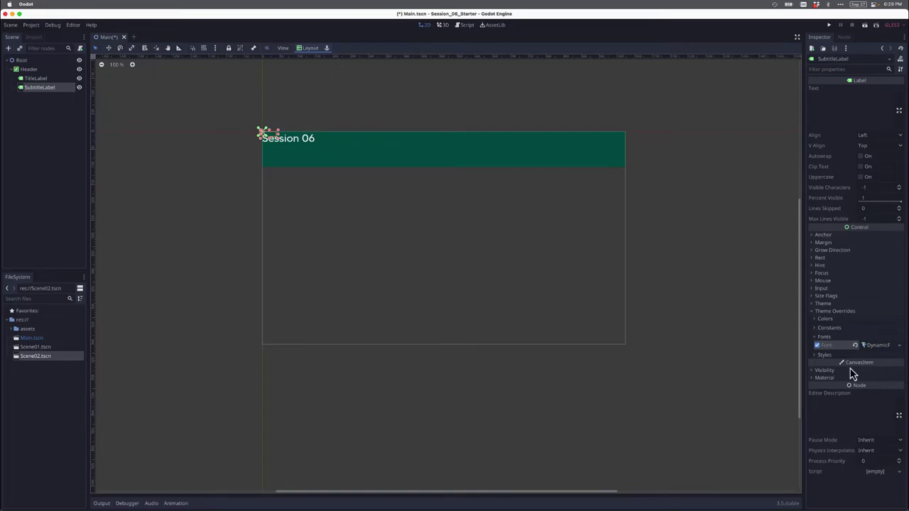
- Load assets/fonts/MADE TOMMY Regular_PERSONAL USE.otf as the font data of the SubtitleLabel's dynamic font
{"action": "left_click", "coordinate": [816, 372]}
{"action": "left_click", "coordinate": [881, 380]}
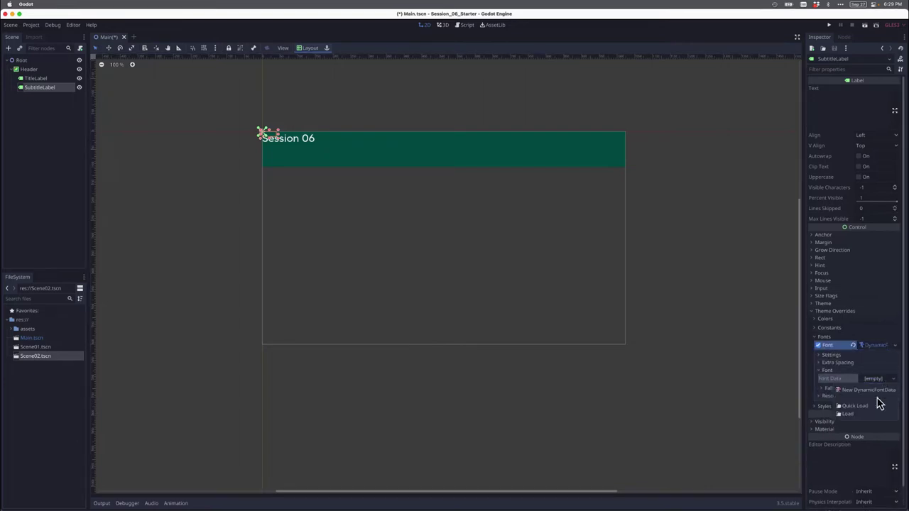
{"action": "left_click", "coordinate": [873, 412]}
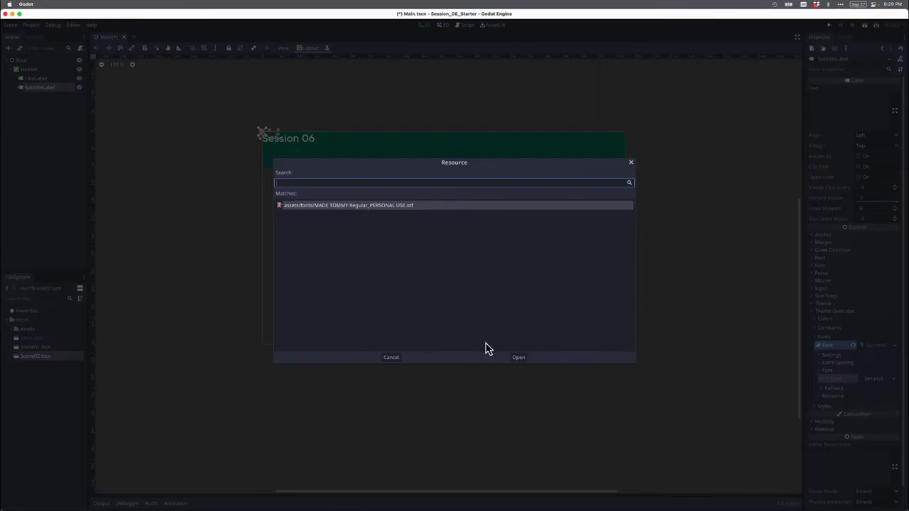
{"action": "left_click", "coordinate": [519, 359]}
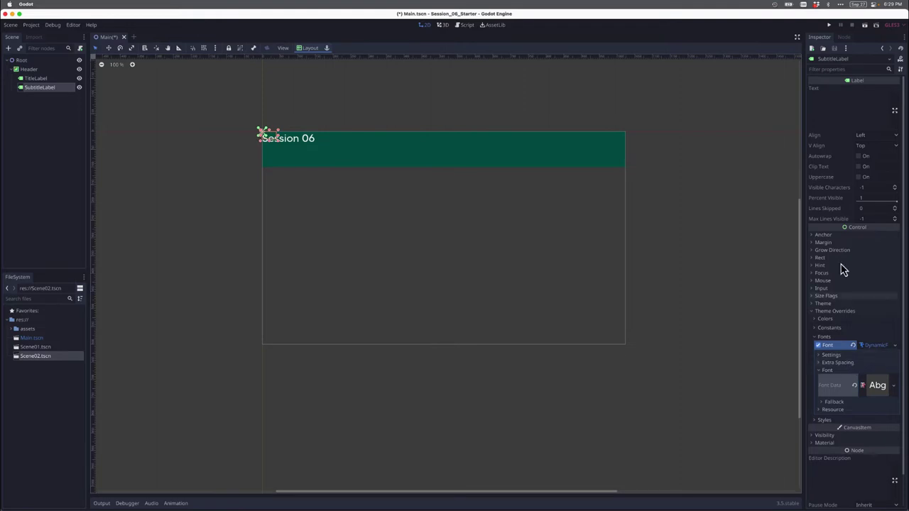
- Set the SubtitleLabel's text to "This is a placeholder." and its vertical alignment to Center
{"action": "left_click", "coordinate": [833, 107]}
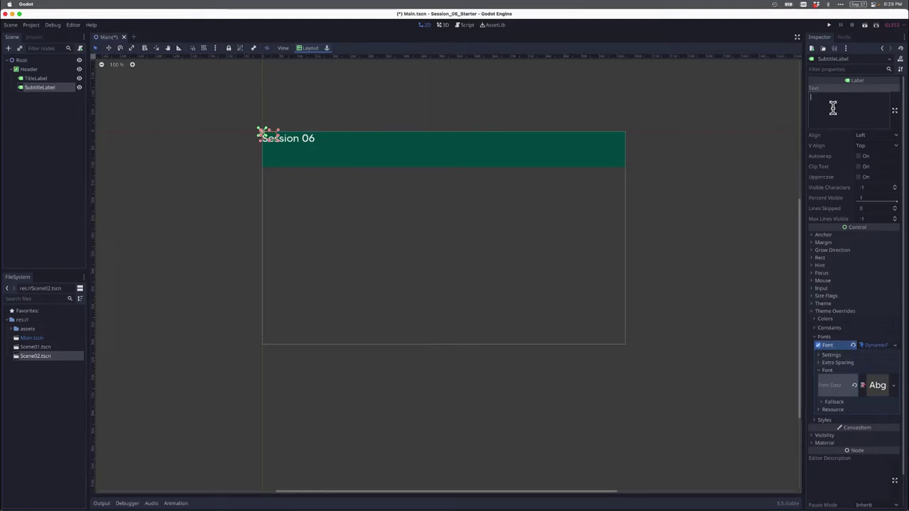
{"action": "type", "text": "This is a placeholder"}
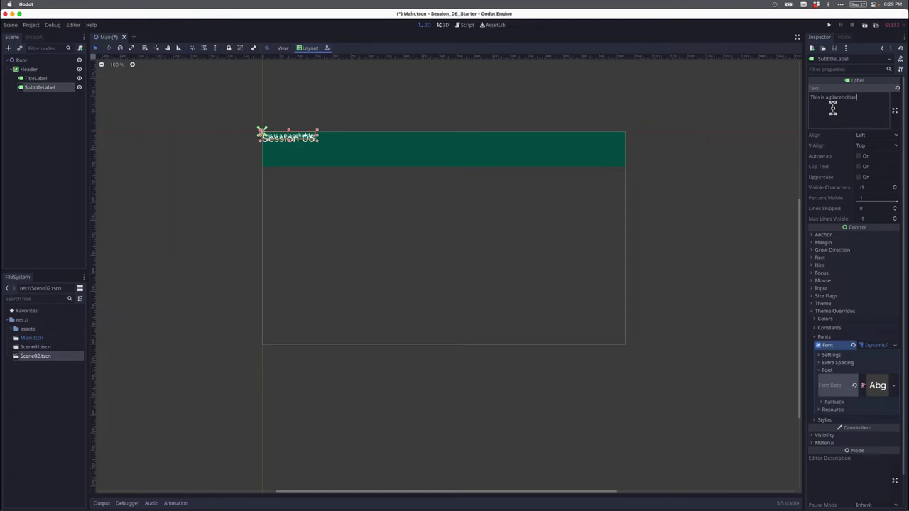
{"action": "left_click_drag", "start_coordinate": [411, 244], "coordinate": [226, 83]}
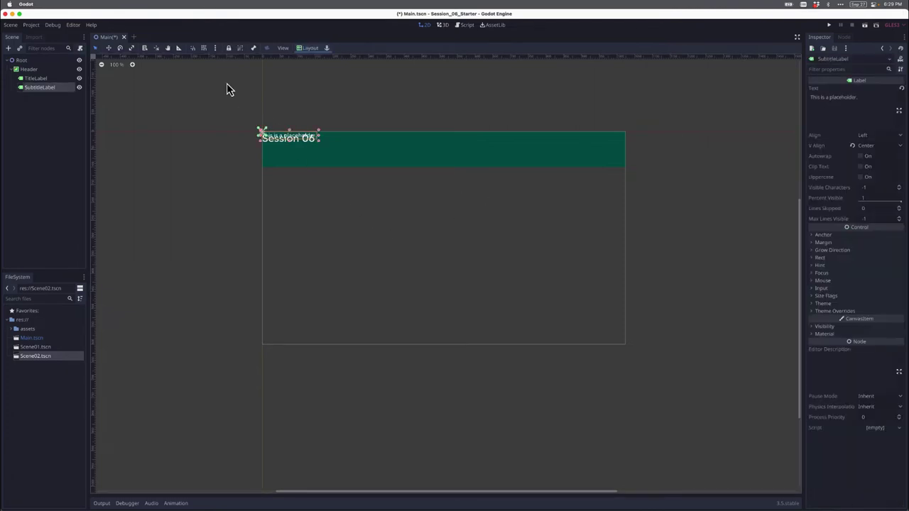
{"action": "left_click", "coordinate": [227, 83]}
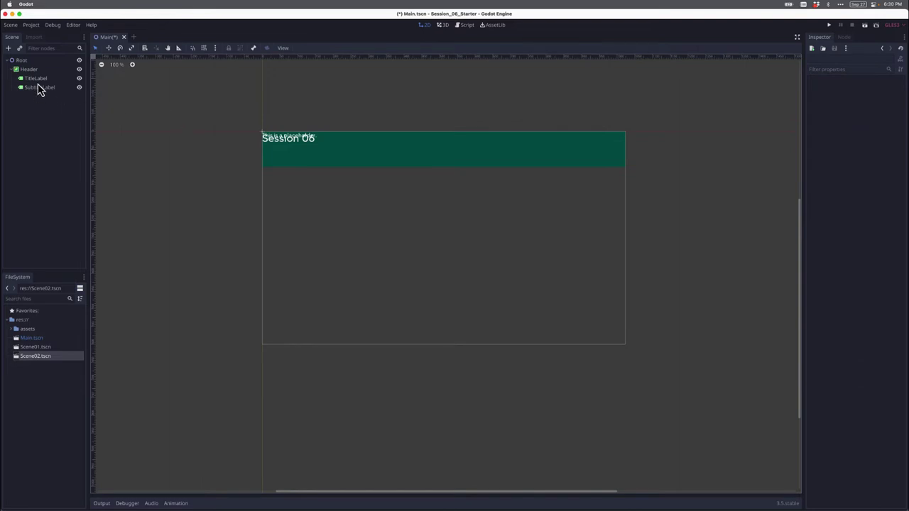
- Move the TitleLabel to the upper middle of the header and centre it on a new vertical guide through the canvas centre
{"action": "left_click", "coordinate": [38, 81]}
{"action": "left_click_drag", "start_coordinate": [293, 144], "coordinate": [451, 154]}
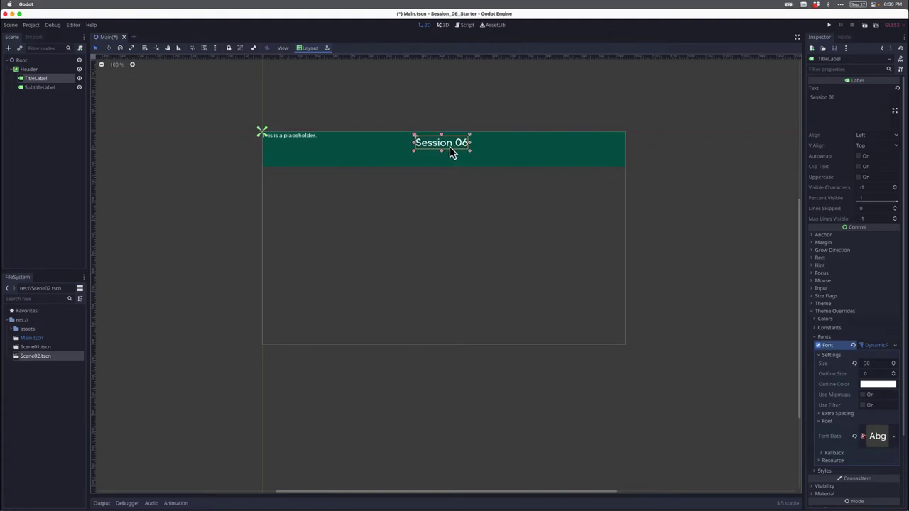
{"action": "left_click_drag", "start_coordinate": [93, 212], "coordinate": [445, 226]}
{"action": "left_click_drag", "start_coordinate": [451, 149], "coordinate": [453, 149]}
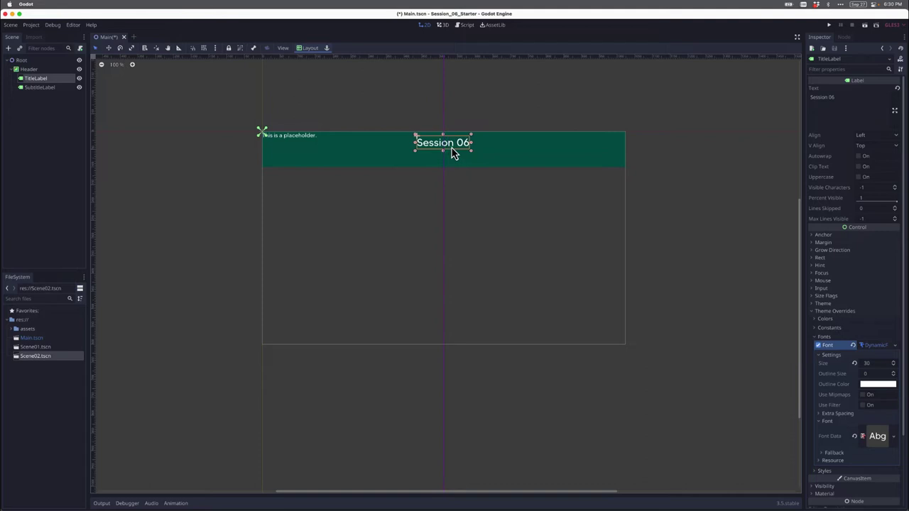
- Move the SubtitleLabel directly below the title, centred on the vertical guide inside the header
{"action": "left_click", "coordinate": [297, 144]}
{"action": "left_click_drag", "start_coordinate": [296, 144], "coordinate": [454, 168]}
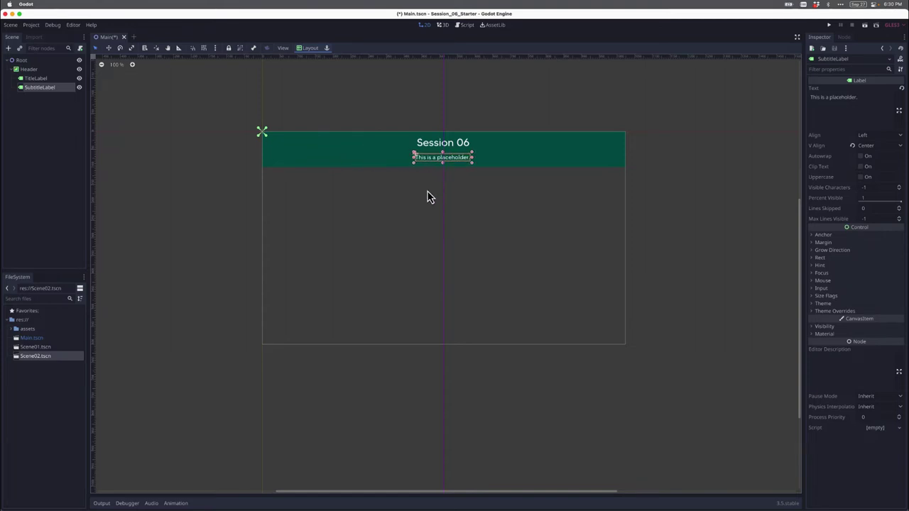
{"action": "left_click", "coordinate": [437, 190]}
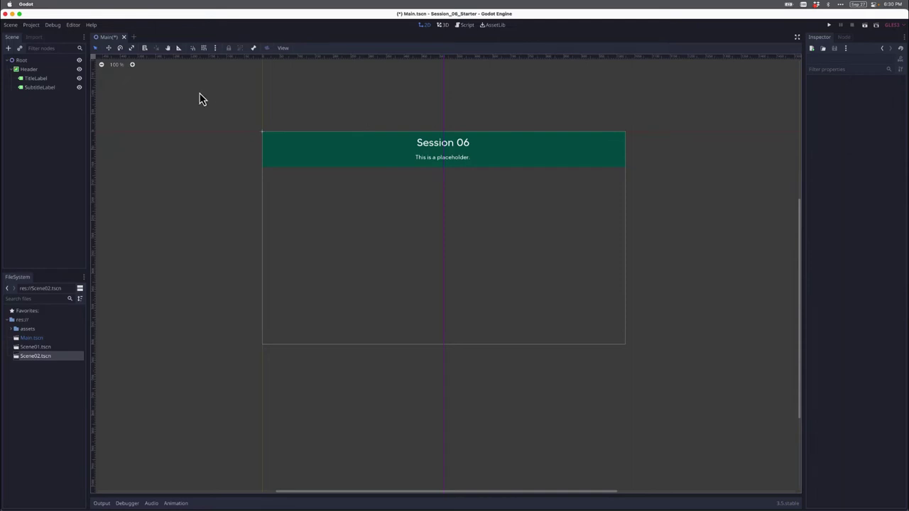
- Add a Button child node to the Header node and rename it NextButton
{"action": "left_click", "coordinate": [39, 70]}
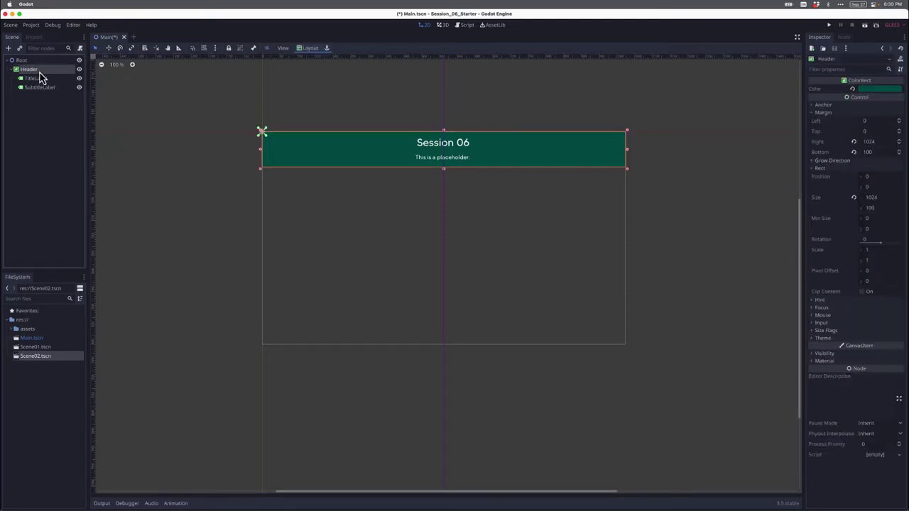
{"action": "right_click", "coordinate": [39, 74]}
{"action": "left_click", "coordinate": [66, 85]}
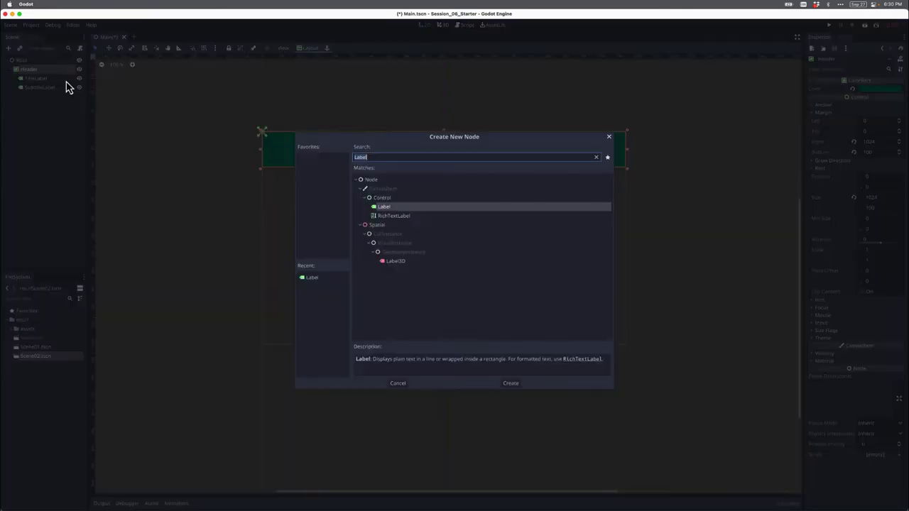
{"action": "type", "text": "Button"}
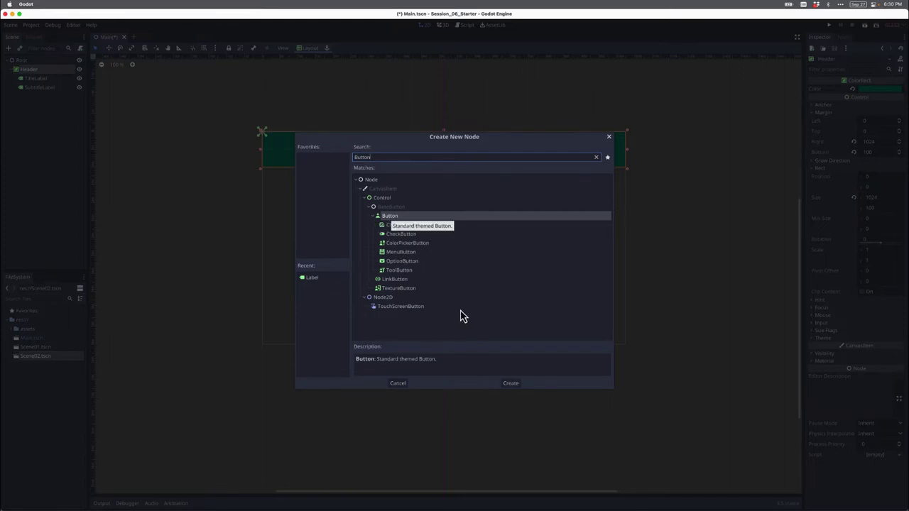
{"action": "left_click", "coordinate": [511, 385]}
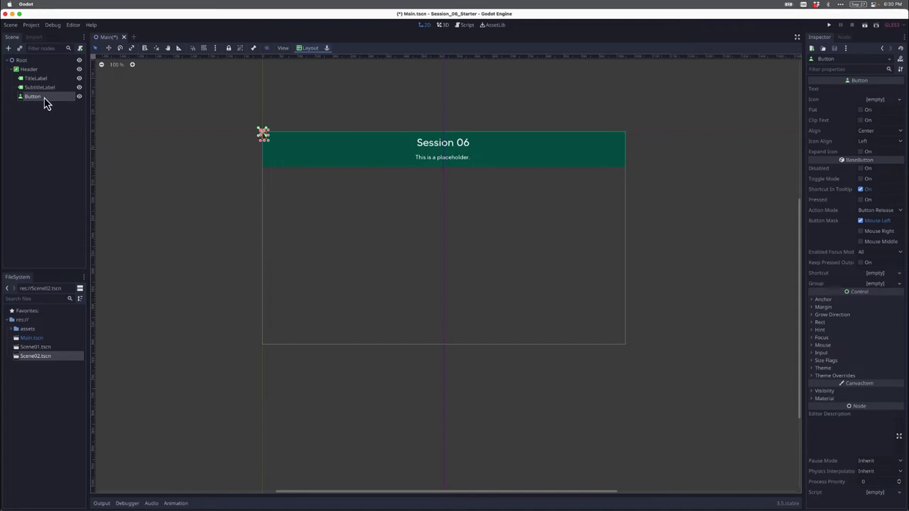
{"action": "right_click", "coordinate": [44, 103]}
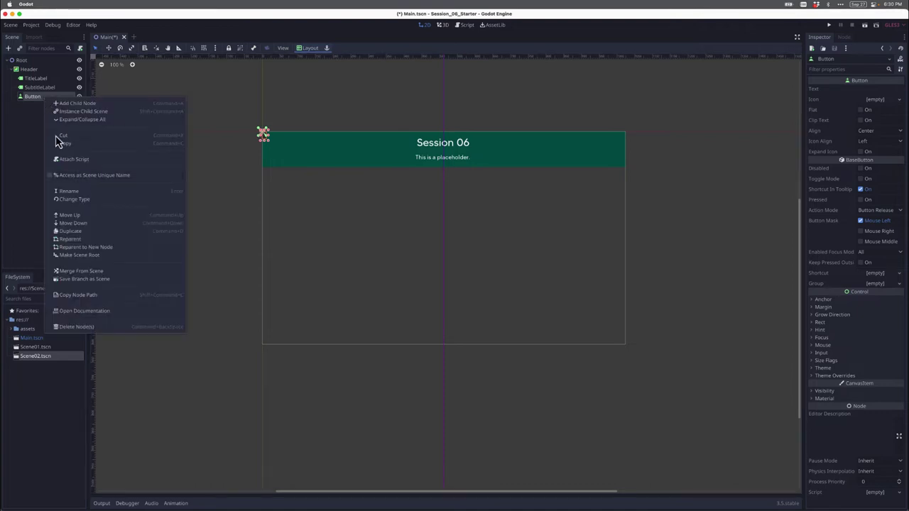
{"action": "left_click", "coordinate": [71, 191]}
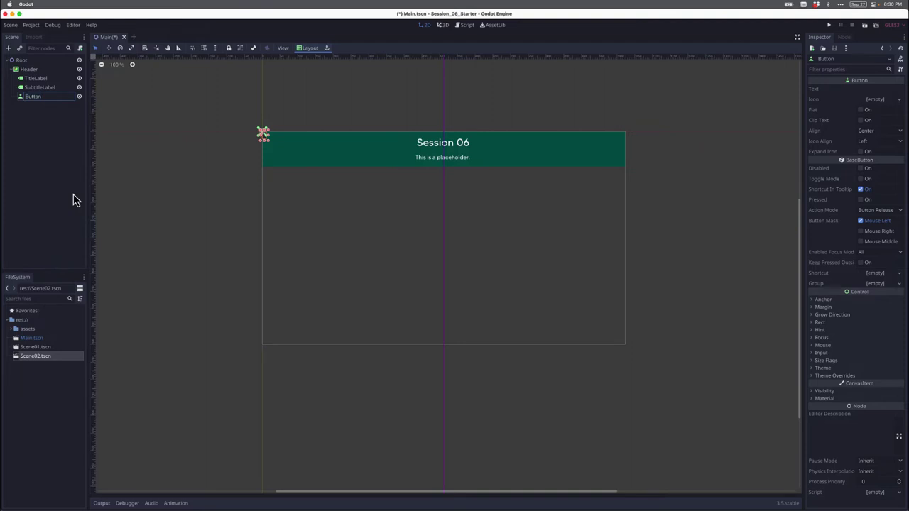
{"action": "type", "text": "Next"}
{"action": "key", "text": "Return"}
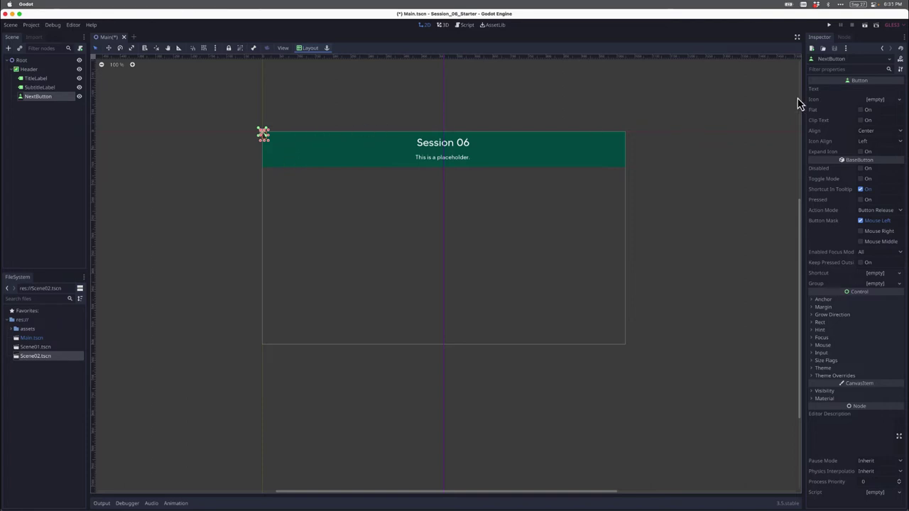
- Set the NextButton's text to "Next" and its rect size to 150 by 40
{"action": "left_click", "coordinate": [858, 89]}
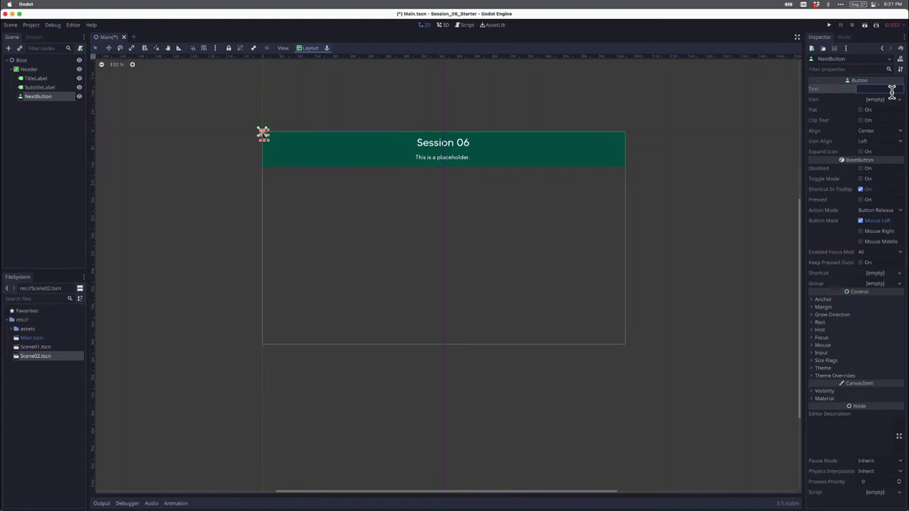
{"action": "type", "text": "Next"}
{"action": "left_click", "coordinate": [815, 324]}
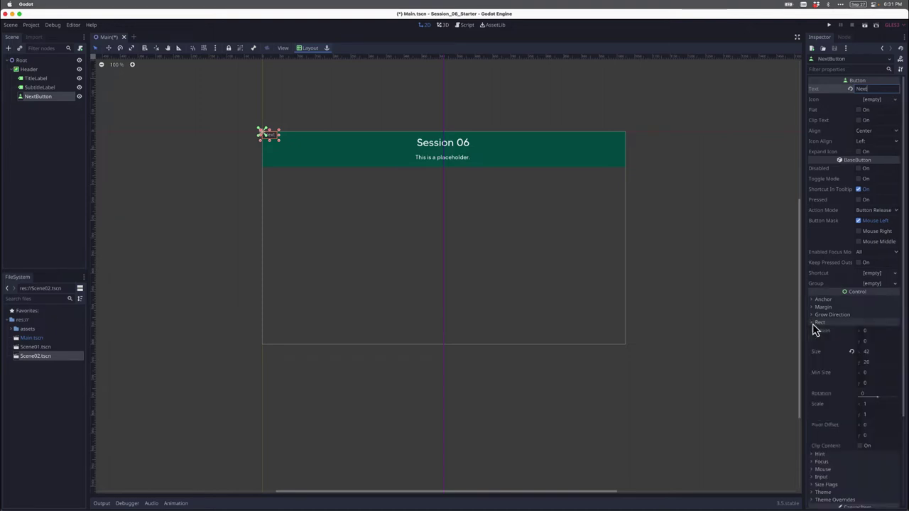
{"action": "left_click", "coordinate": [874, 354]}
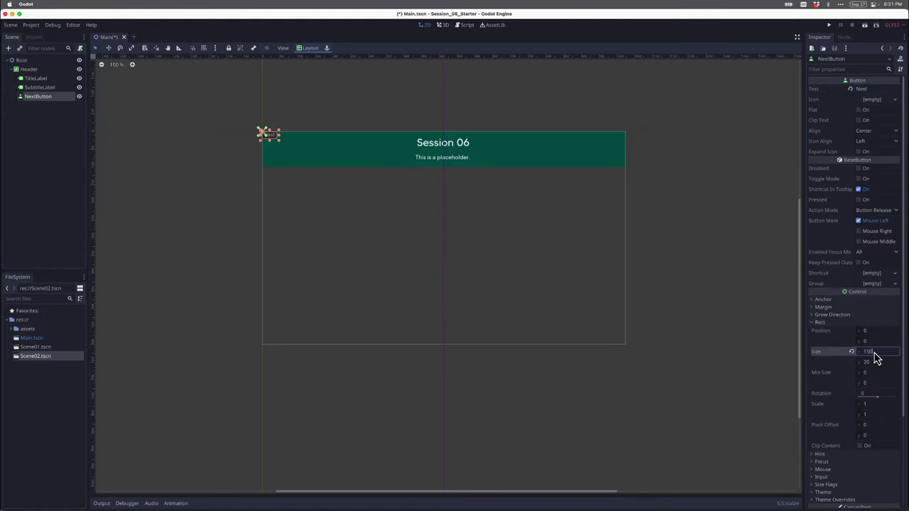
{"action": "type", "text": "150"}
{"action": "key", "text": "Tab"}
{"action": "key", "text": "Return"}
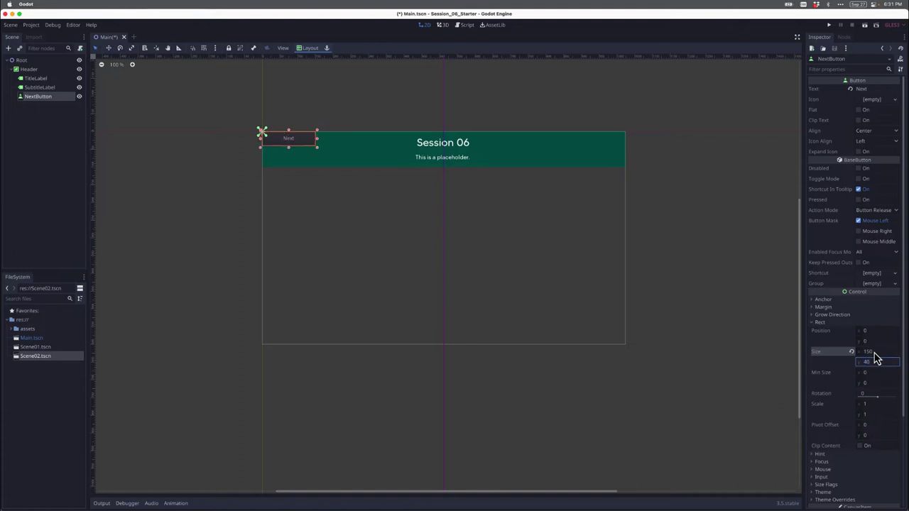
- Move the NextButton inside the header near its right end, vertically centred in the green bar
{"action": "left_click_drag", "start_coordinate": [302, 145], "coordinate": [605, 163]}
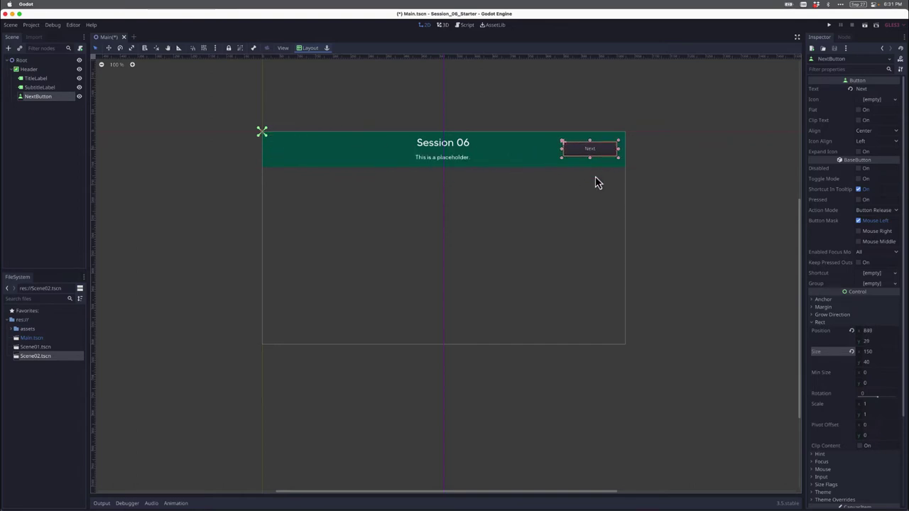
{"action": "left_click", "coordinate": [581, 215]}
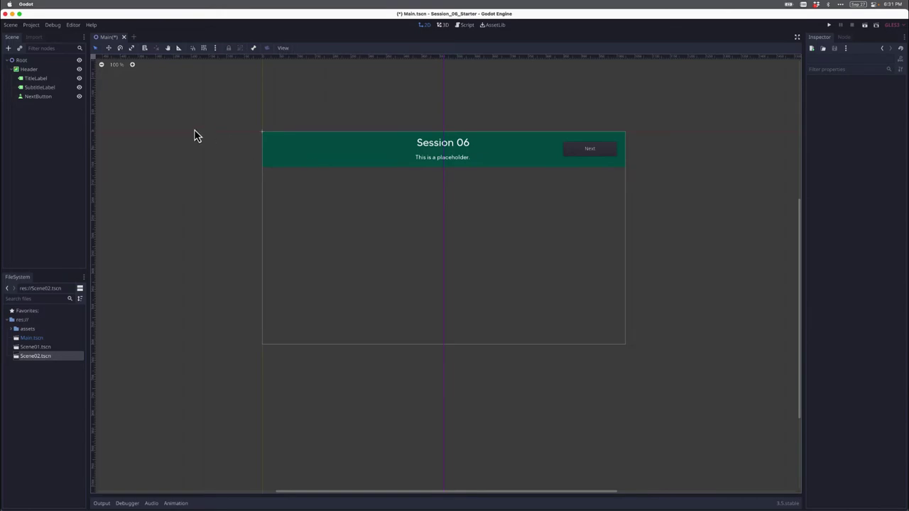
- Add another Button child node to the Header node and rename it BackButton
{"action": "left_click", "coordinate": [52, 70]}
{"action": "right_click", "coordinate": [54, 71]}
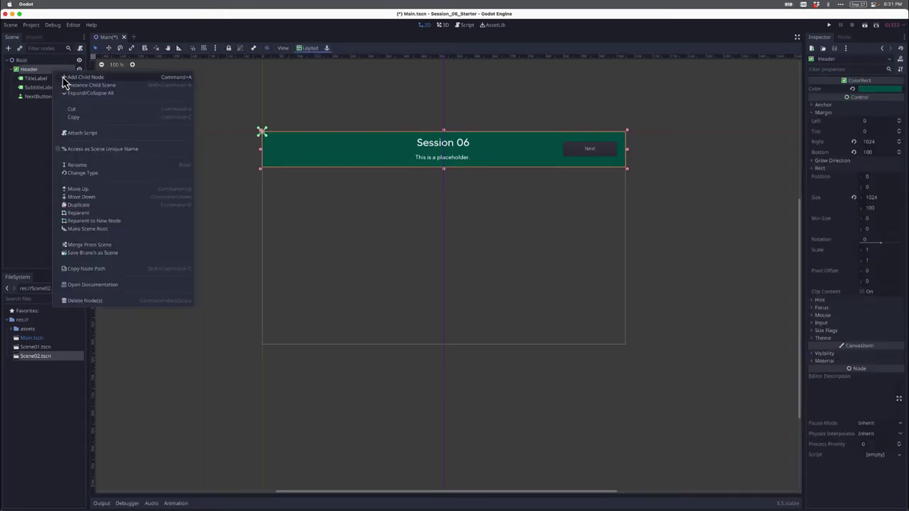
{"action": "left_click", "coordinate": [84, 77]}
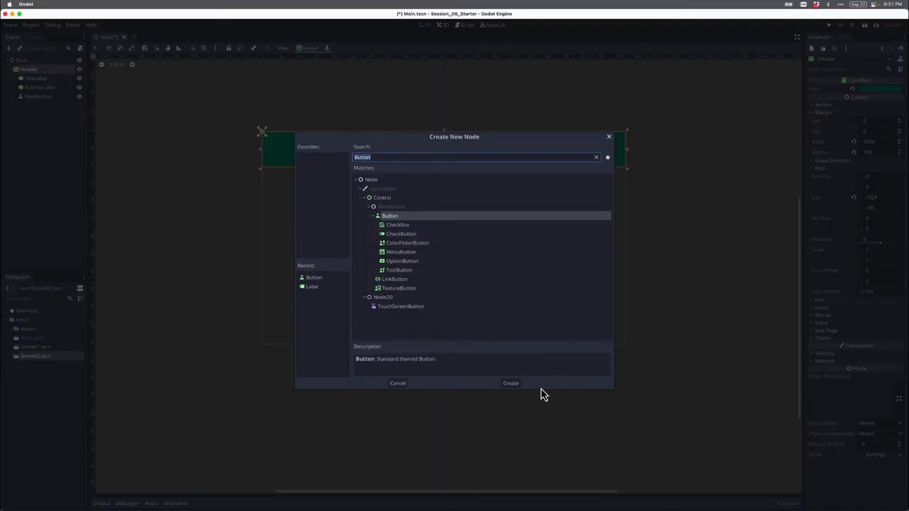
{"action": "left_click", "coordinate": [514, 385]}
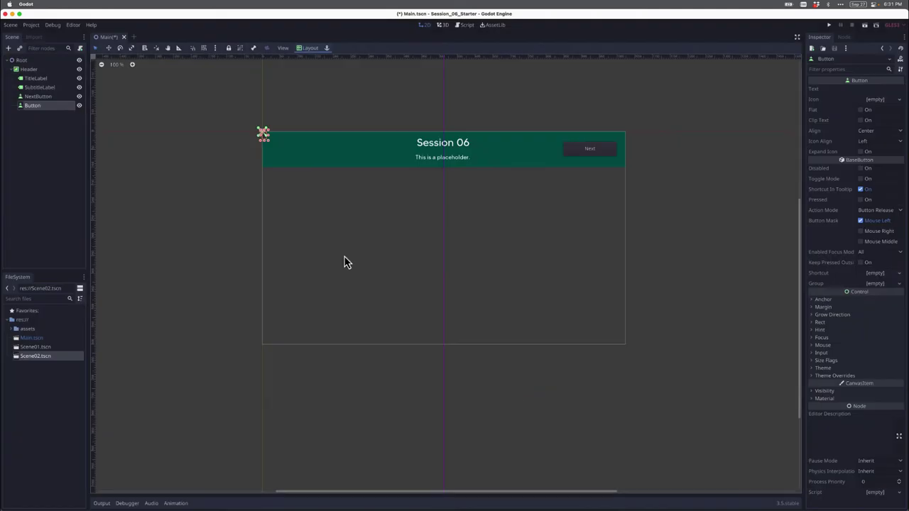
{"action": "right_click", "coordinate": [54, 113]}
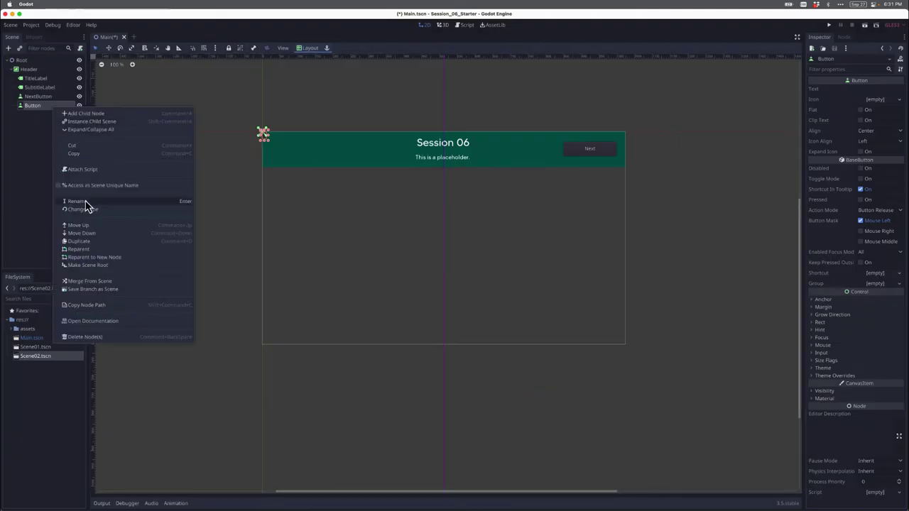
{"action": "left_click", "coordinate": [86, 202]}
{"action": "key", "text": "Return"}
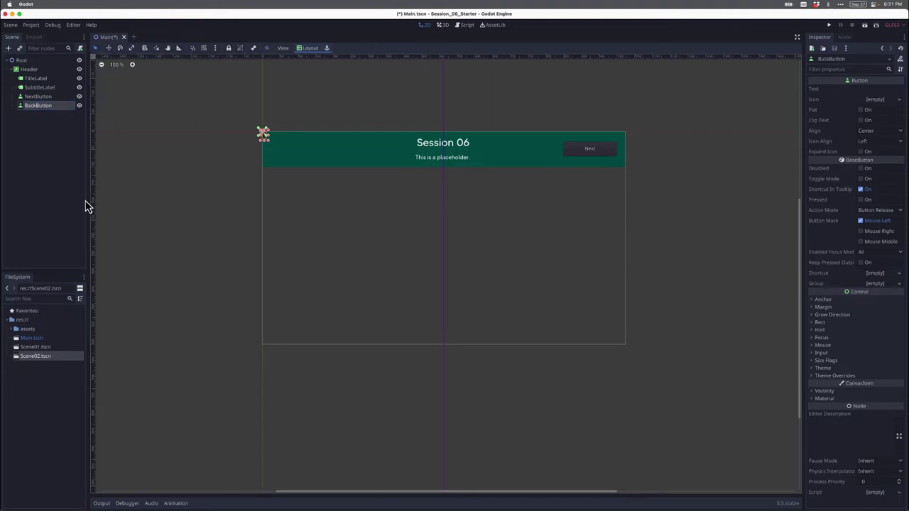
- Set the BackButton's text to "Back" and its rect size to 150 by 40
{"action": "left_click", "coordinate": [878, 88]}
{"action": "type", "text": "Back"}
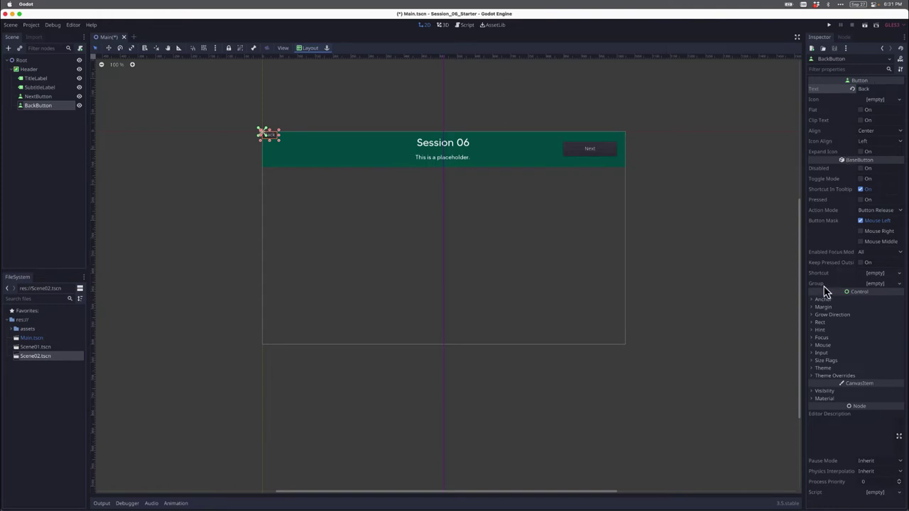
{"action": "left_click", "coordinate": [812, 324]}
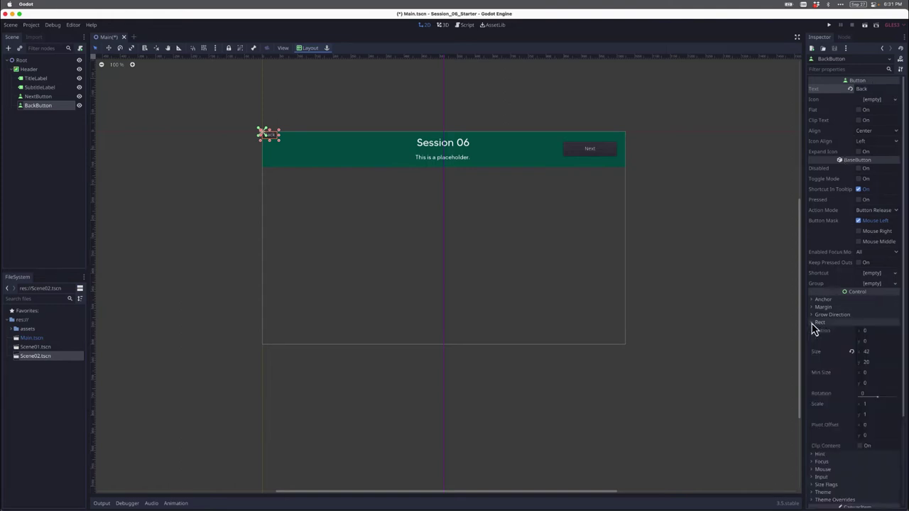
{"action": "left_click", "coordinate": [878, 354]}
{"action": "type", "text": "150"}
{"action": "left_click", "coordinate": [880, 362]}
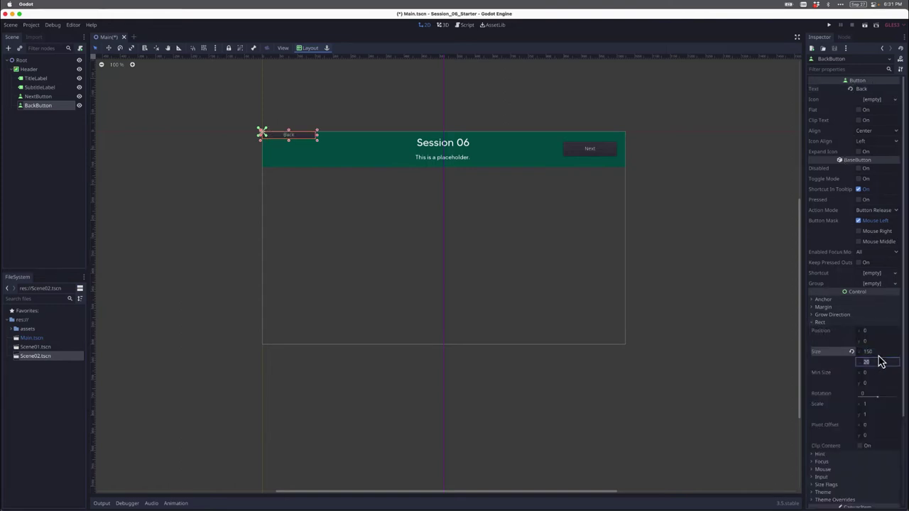
{"action": "type", "text": "40"}
{"action": "key", "text": "Return"}
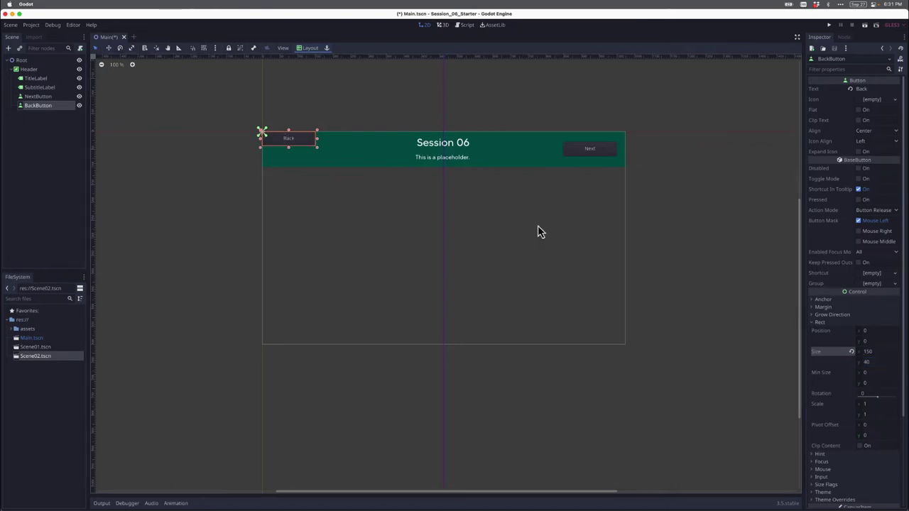
- Move the BackButton inside the header near its left end, level with the NextButton, and save the Main scene
{"action": "left_click_drag", "start_coordinate": [310, 144], "coordinate": [317, 154]}
{"action": "left_click", "coordinate": [363, 202]}
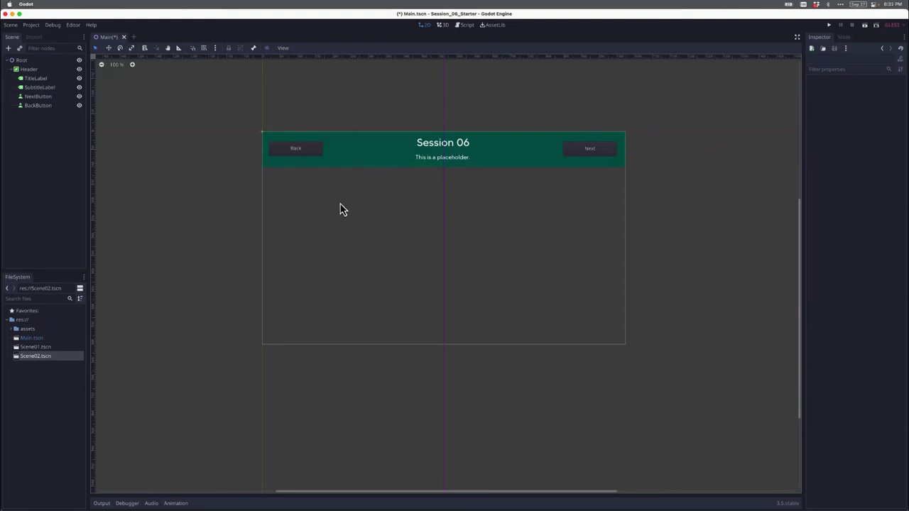
{"action": "key", "text": "super+s"}
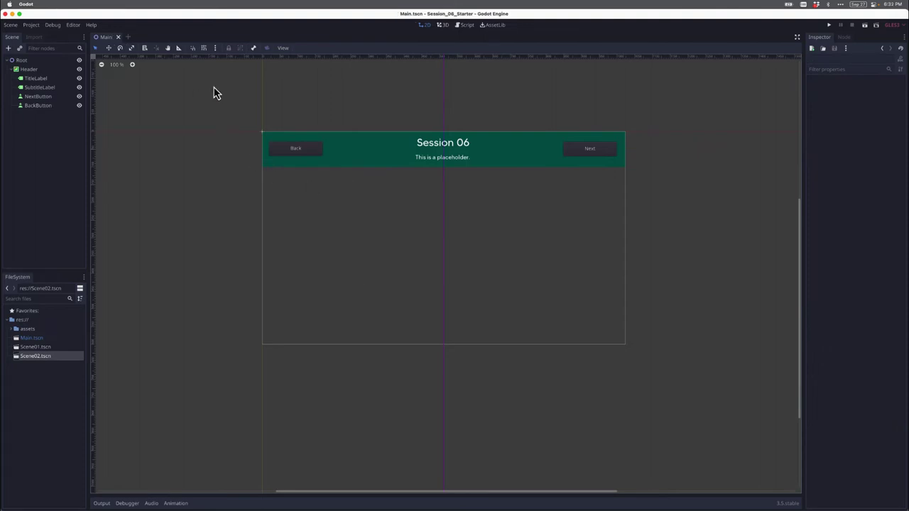
- Run the project to check the header layout in the game window, and close that window
{"action": "left_click", "coordinate": [828, 27]}
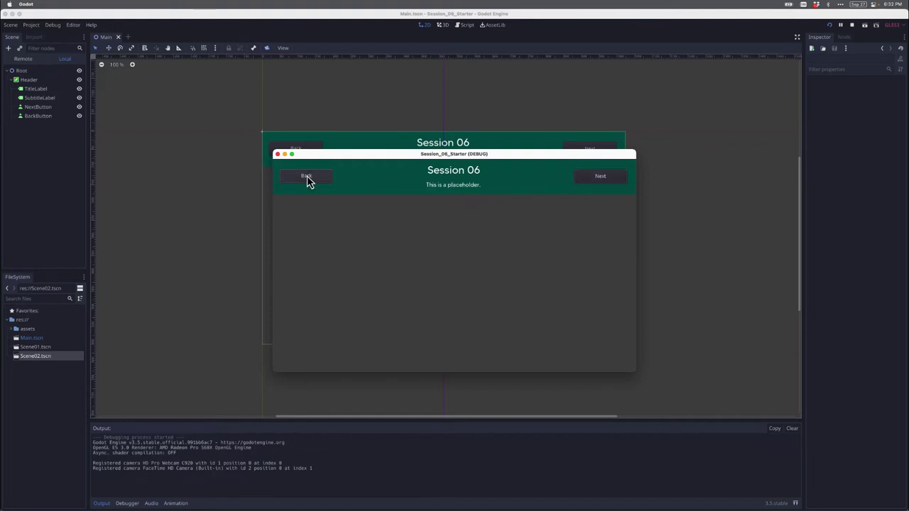
{"action": "left_click_drag", "start_coordinate": [340, 159], "coordinate": [317, 146]}
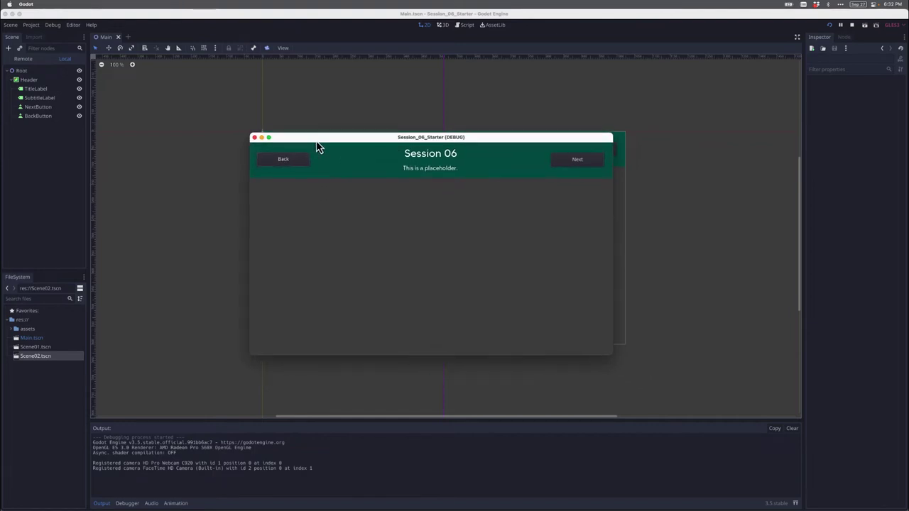
{"action": "left_click", "coordinate": [255, 138]}
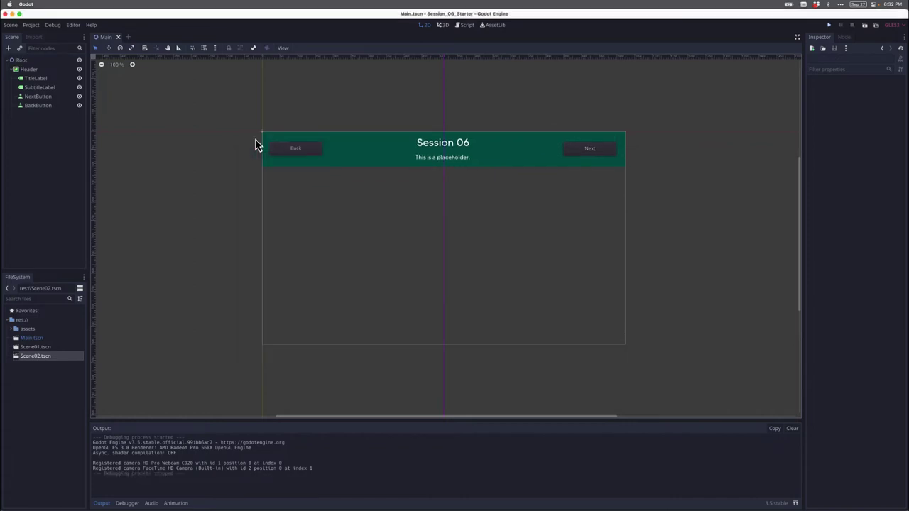
- Attach a new GDScript named Main.gd with the Default template to the Root node
{"action": "left_click", "coordinate": [37, 61]}
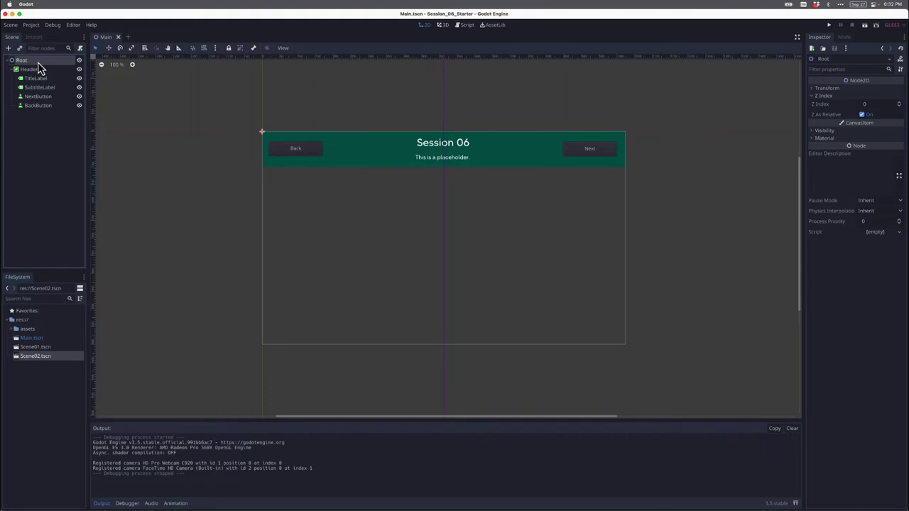
{"action": "left_click", "coordinate": [80, 48]}
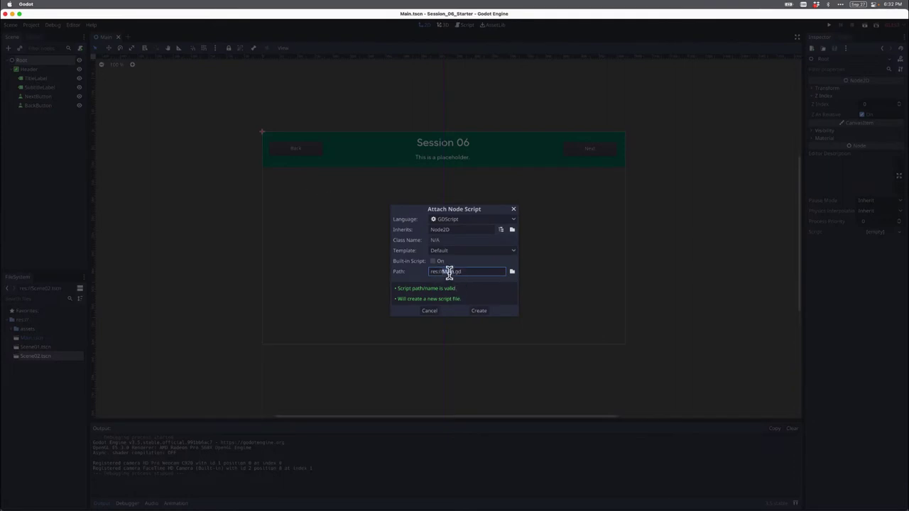
{"action": "left_click", "coordinate": [479, 312]}
{"action": "left_click", "coordinate": [382, 274]}
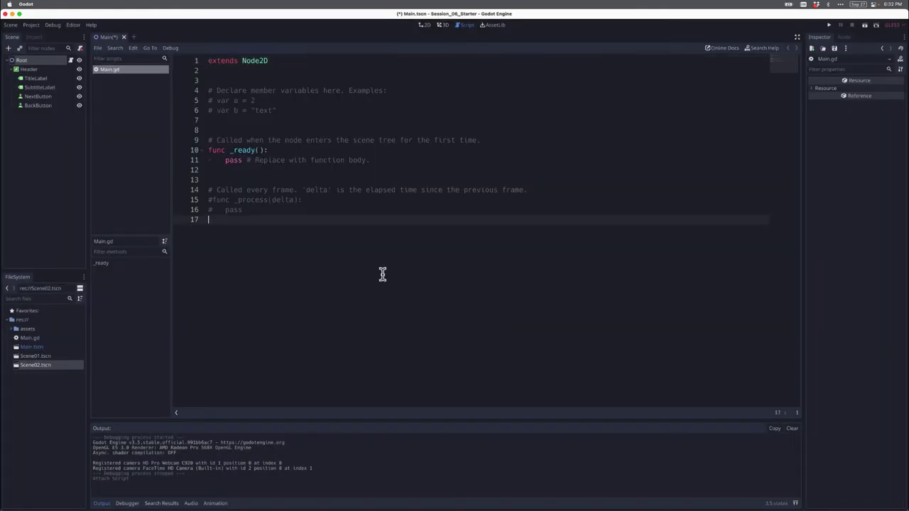
- Delete the example member-variable comments and the commented-out _process function, including the surplus blank lines, from Main.gd
{"action": "left_click_drag", "start_coordinate": [211, 120], "coordinate": [198, 77]}
{"action": "key", "text": "BackSpace"}
{"action": "key", "text": "Delete"}
{"action": "key", "text": "Down"}
{"action": "left_click", "coordinate": [213, 160]}
{"action": "left_click", "coordinate": [201, 121], "text": "shift"}
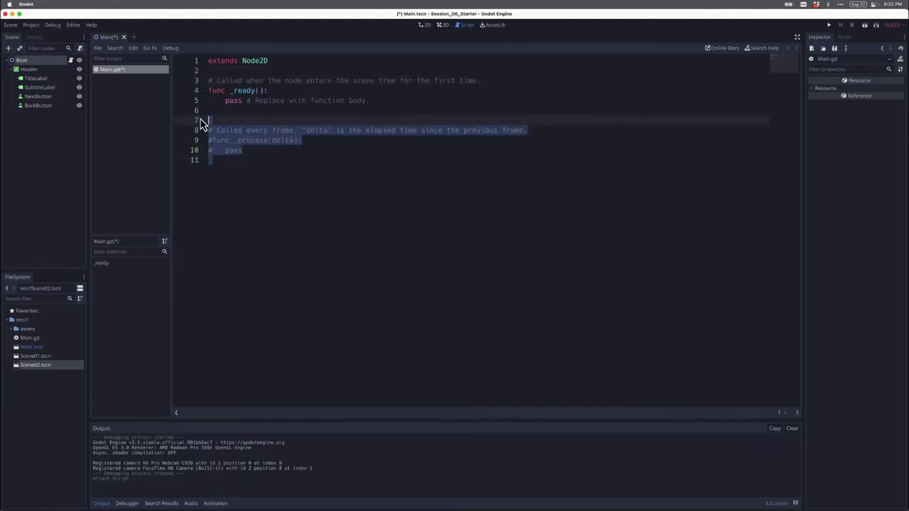
{"action": "key", "text": "BackSpace"}
{"action": "key", "text": "BackSpace"}
{"action": "key", "text": "BackSpace"}
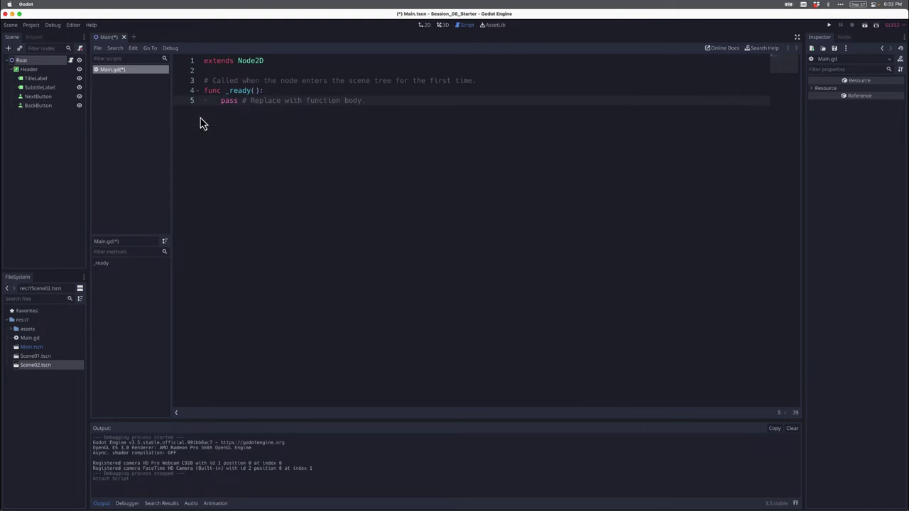
- Replace the placeholder body of the _ready function with print("hello") and save the script
{"action": "key", "text": "shift+alt+Left"}
{"action": "key", "text": "shift+alt+Left"}
{"action": "key", "text": "shift+alt+Left"}
{"action": "key", "text": "shift+alt+Left"}
{"action": "key", "text": "shift+alt+Left"}
{"action": "key", "text": "shift+alt+Left"}
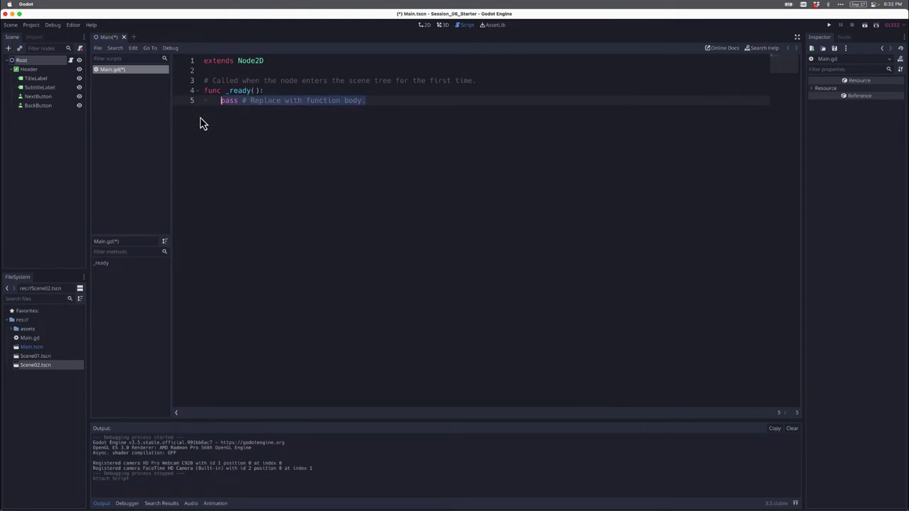
{"action": "key", "text": "BackSpace"}
{"action": "type", "text": "print("}
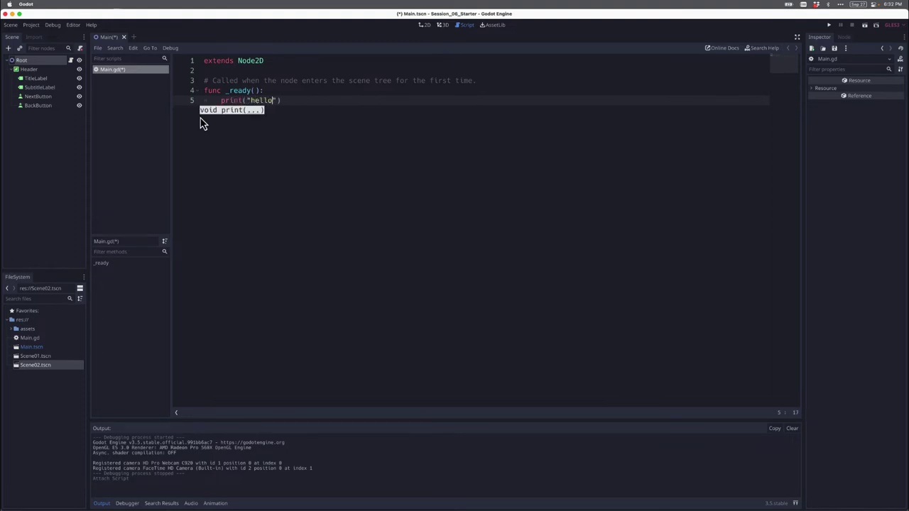
{"action": "type", "text": "\"hello"}
{"action": "key", "text": "ctrl+s"}
{"action": "left_click", "coordinate": [315, 101]}
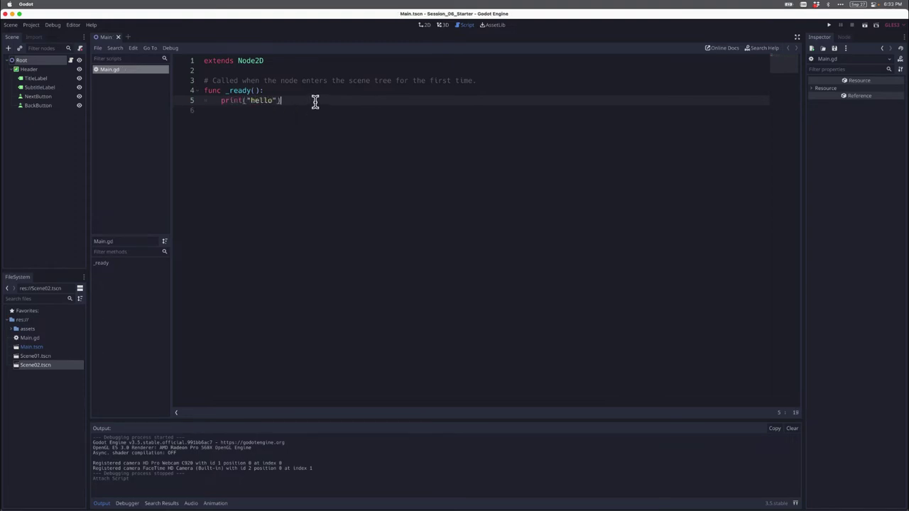
- Run the project to test the print call in the _ready function
{"action": "left_click", "coordinate": [829, 25]}
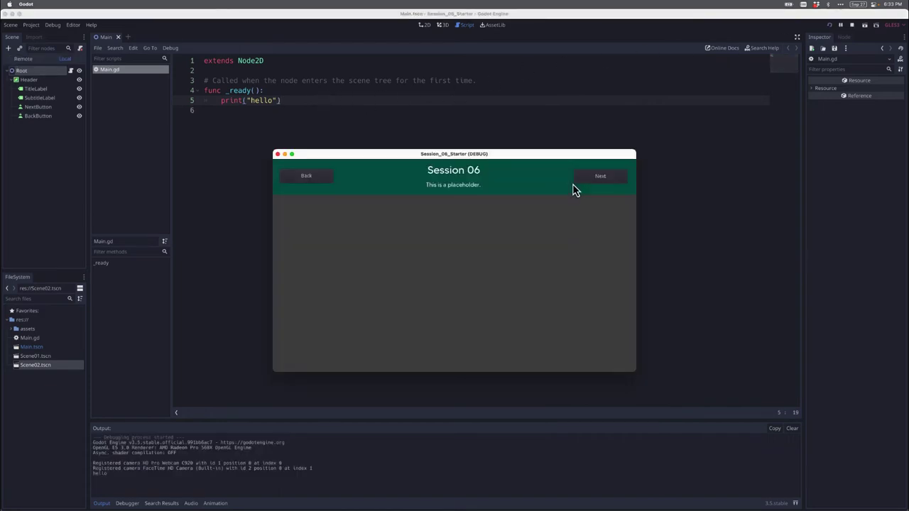